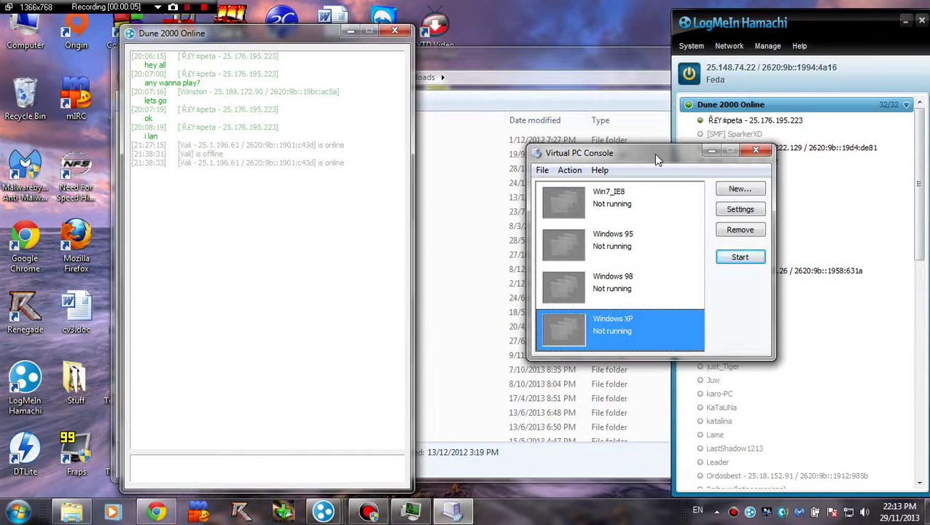
left_click_drag(616, 154, 629, 168)
left_click_drag(714, 31, 695, 25)
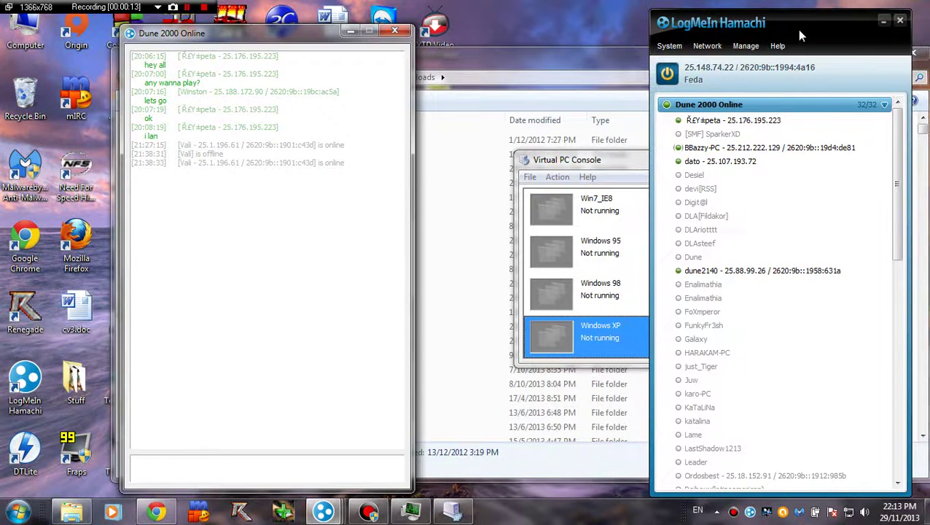
left_click(725, 272)
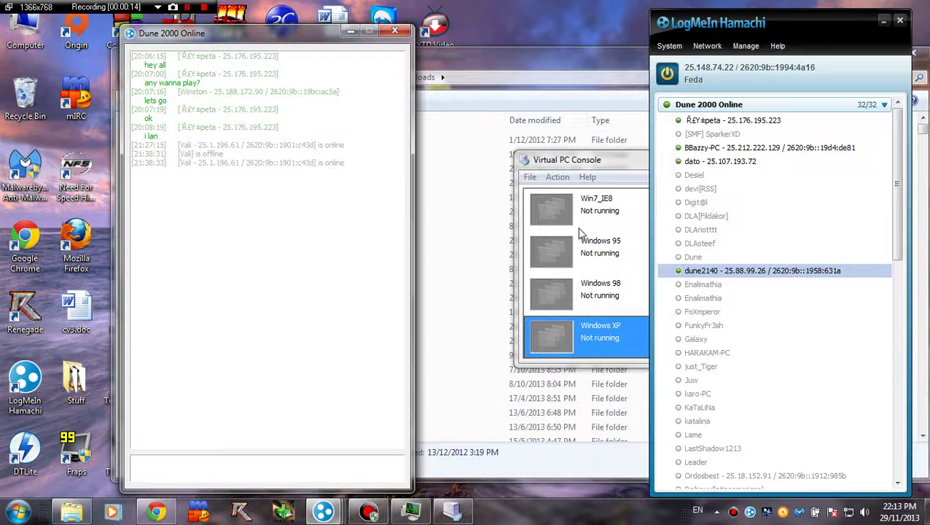
left_click(594, 165)
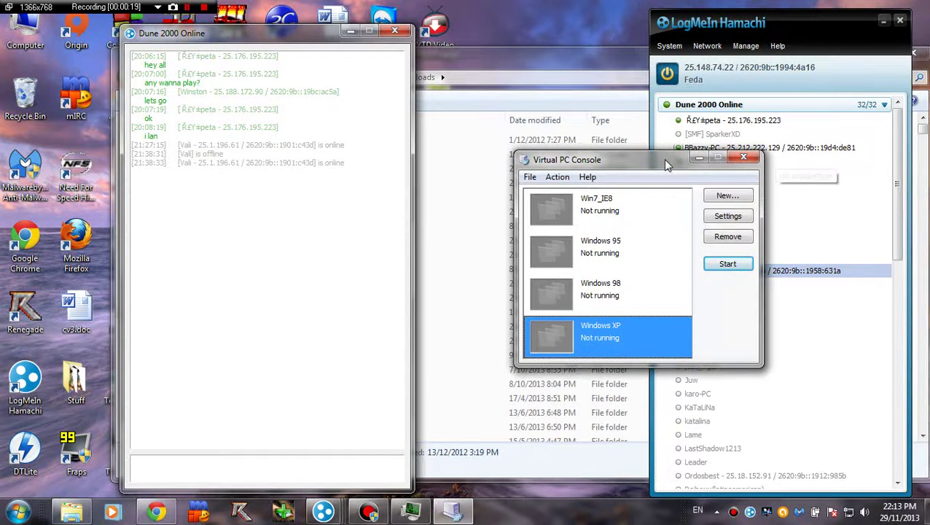
left_click_drag(662, 158, 631, 152)
right_click(160, 512)
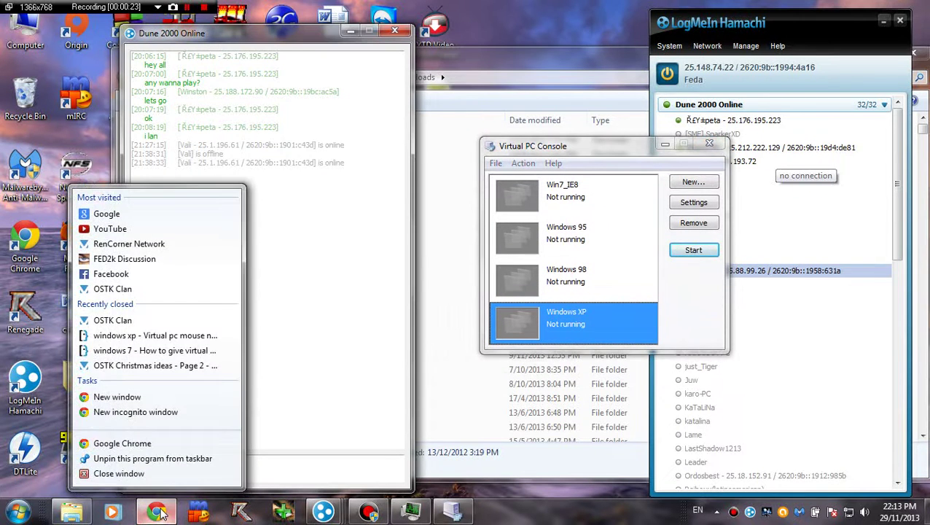
left_click(599, 145)
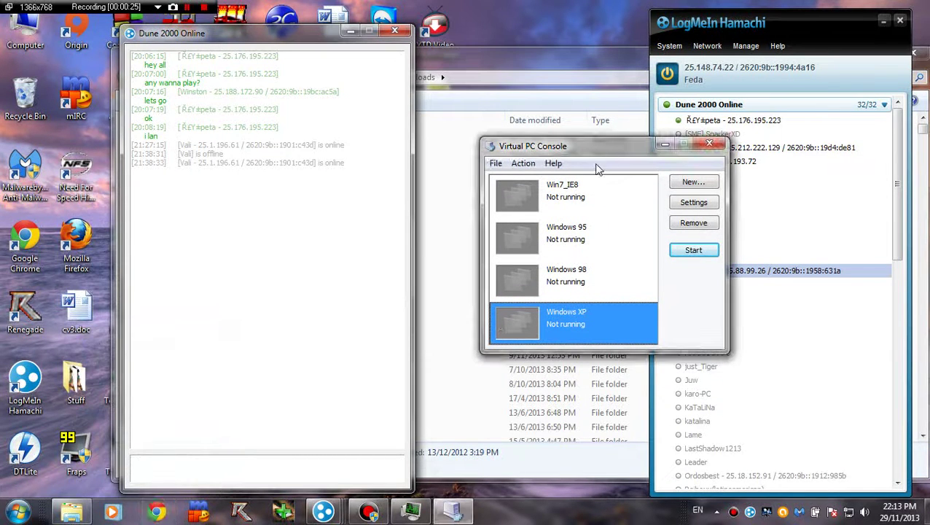
left_click_drag(593, 154, 604, 127)
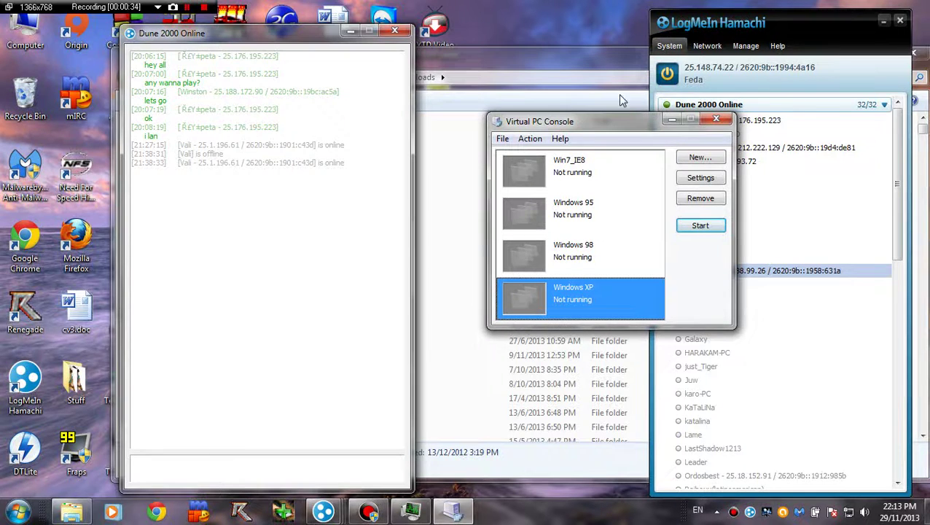
left_click_drag(611, 128, 572, 163)
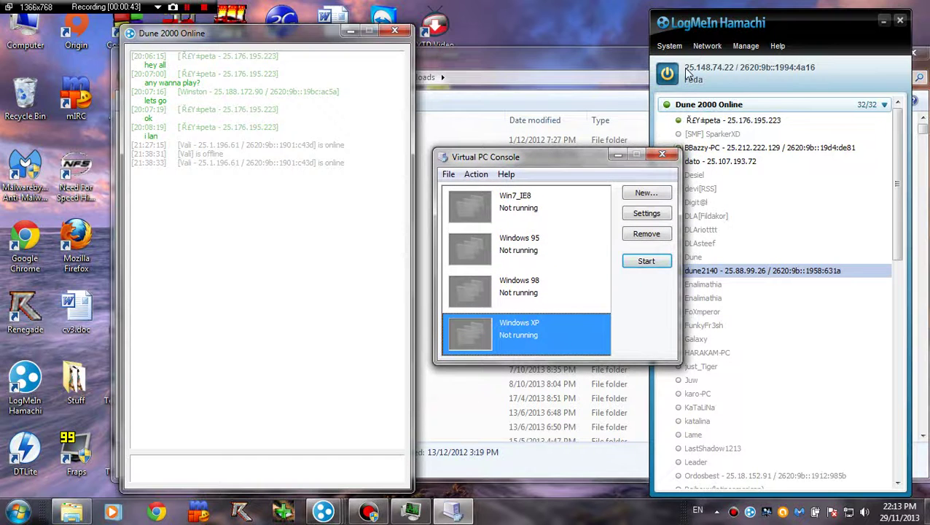
mouse_move(750, 105)
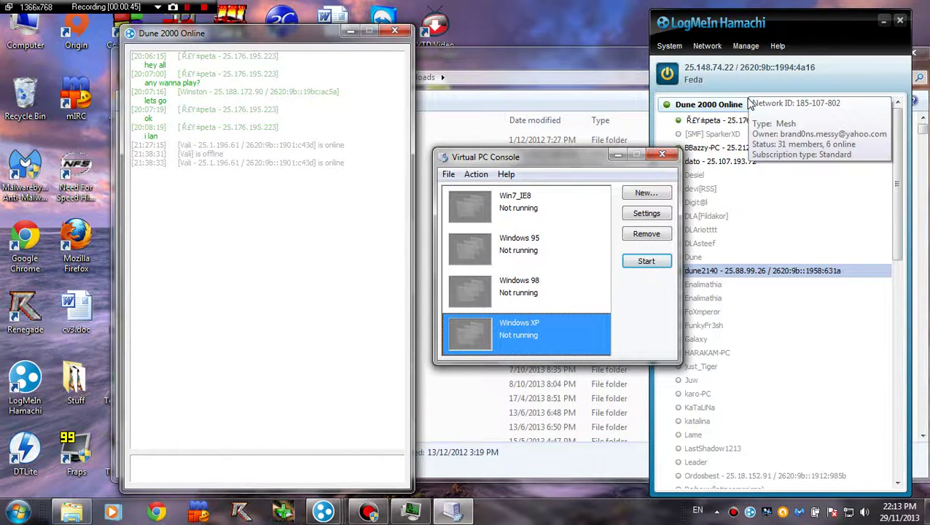
- Start the Windows XP virtual machine from the Virtual PC Console
left_click_drag(505, 159, 489, 108)
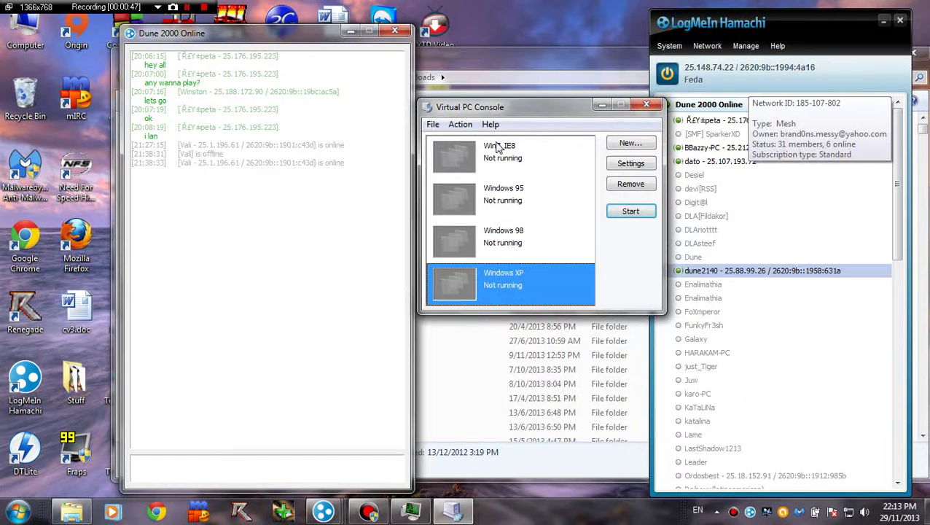
left_click(628, 212)
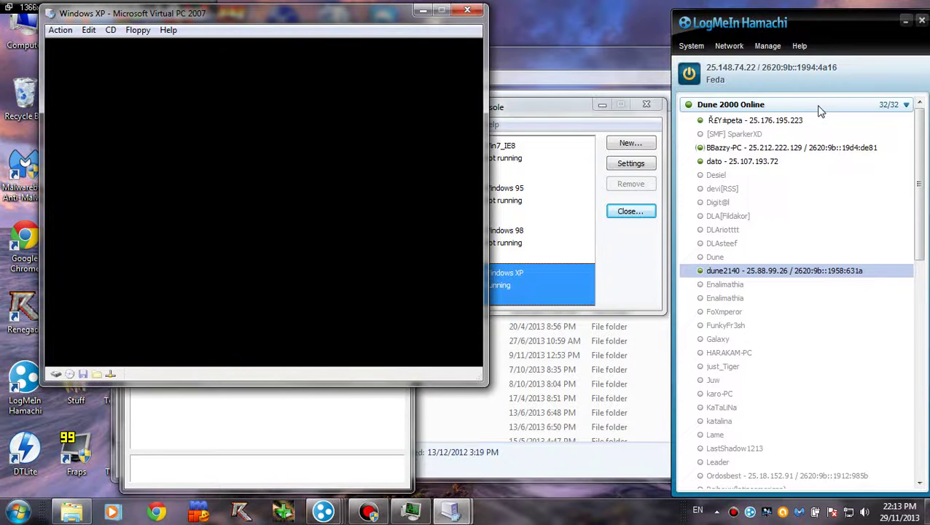
left_click(730, 216)
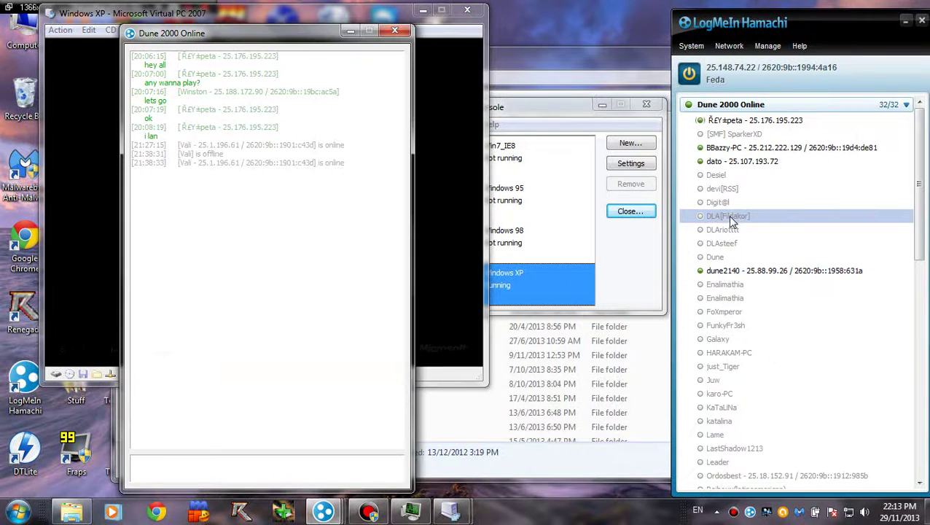
left_click(731, 121)
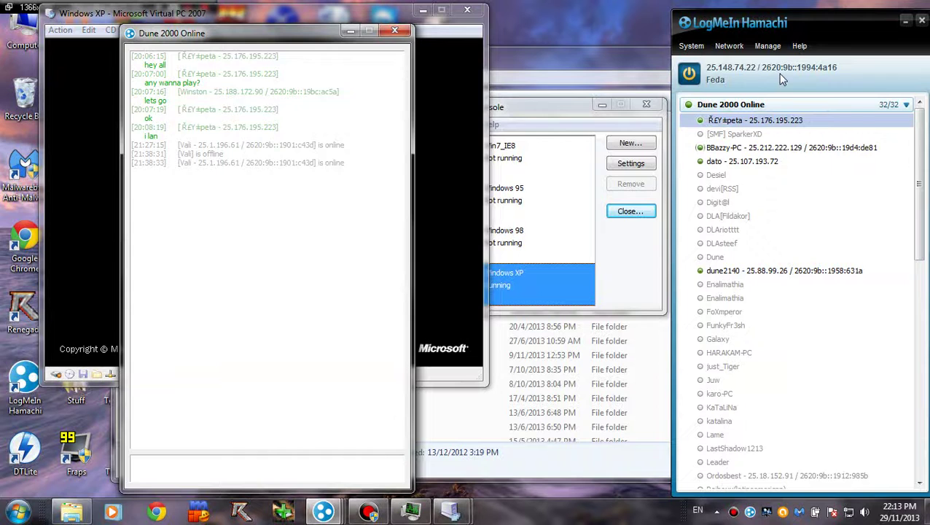
left_click(765, 325)
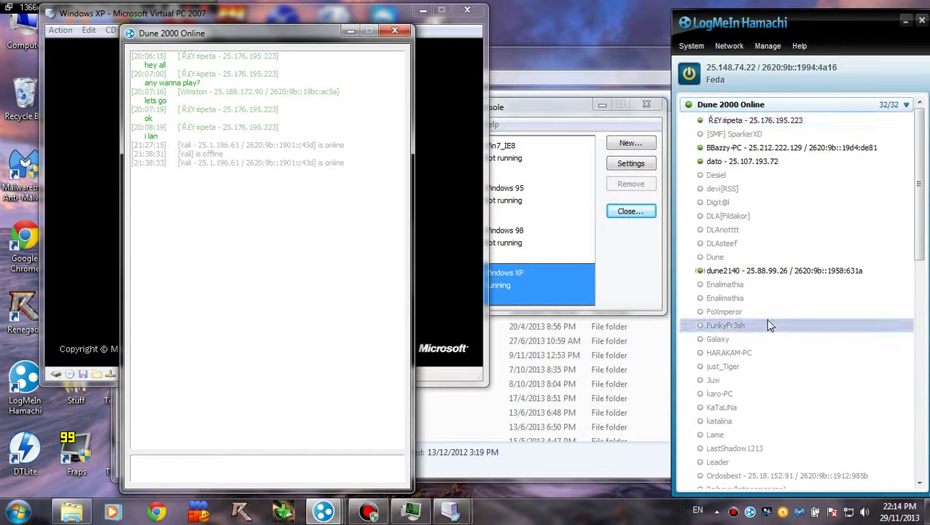
- Bring the Windows XP virtual machine to the front and dismiss its Start button tip
left_click(359, 20)
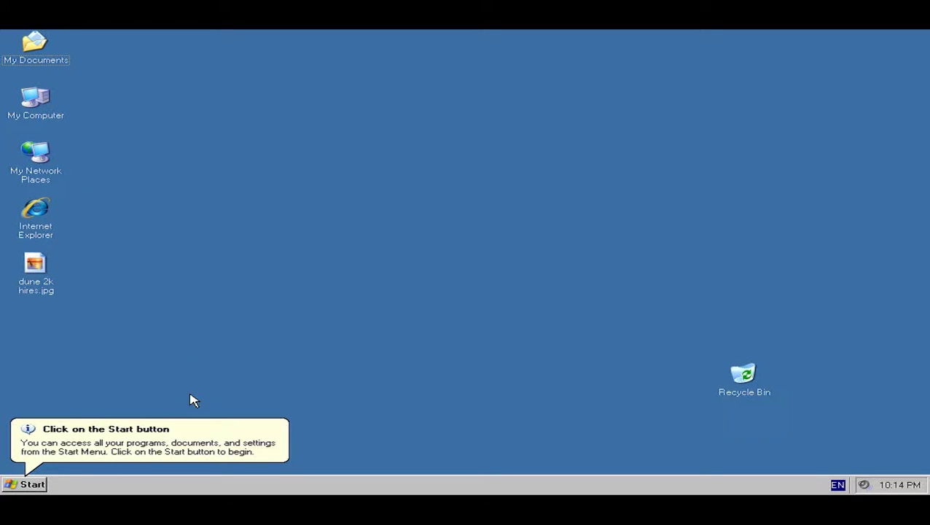
left_click(19, 485)
left_click(32, 488)
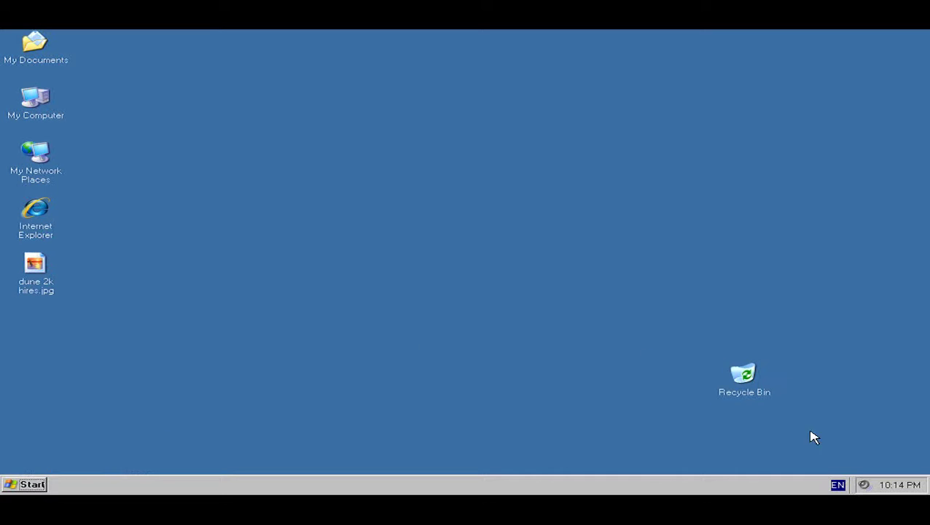
left_click_drag(306, 152, 174, 307)
left_click_drag(167, 67, 394, 195)
double_click(33, 219)
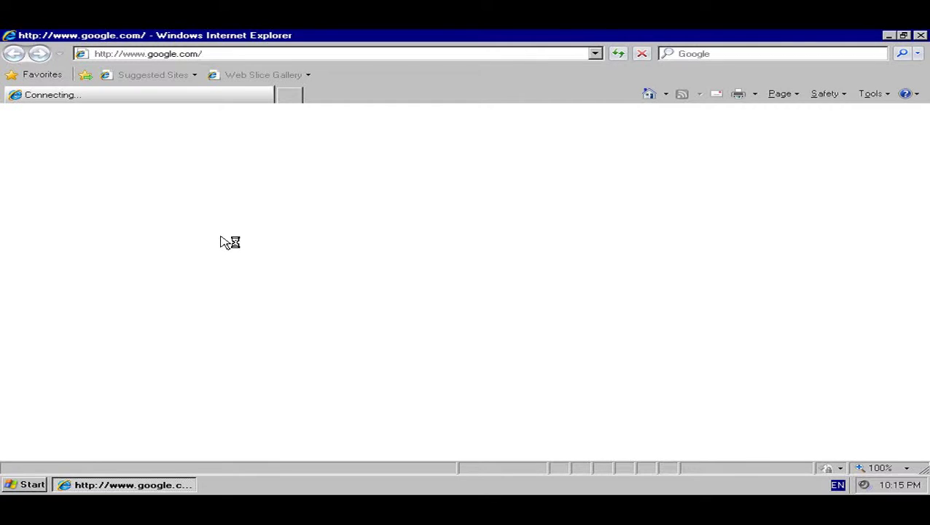
left_click(201, 55)
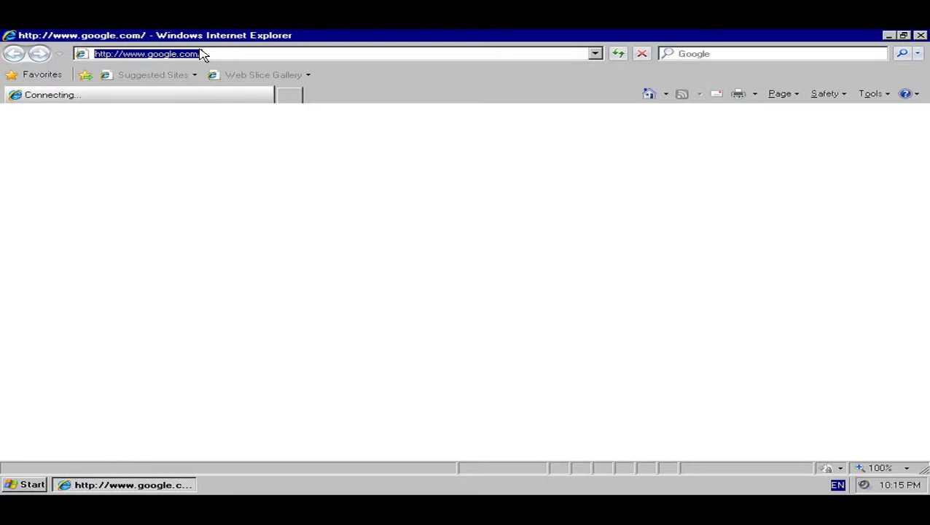
type("http://forum.dune2k.com/topic/24242-dune2000-online-game-patched-for-hamachi-no-more-crashes-habb-erg-2-map-included/")
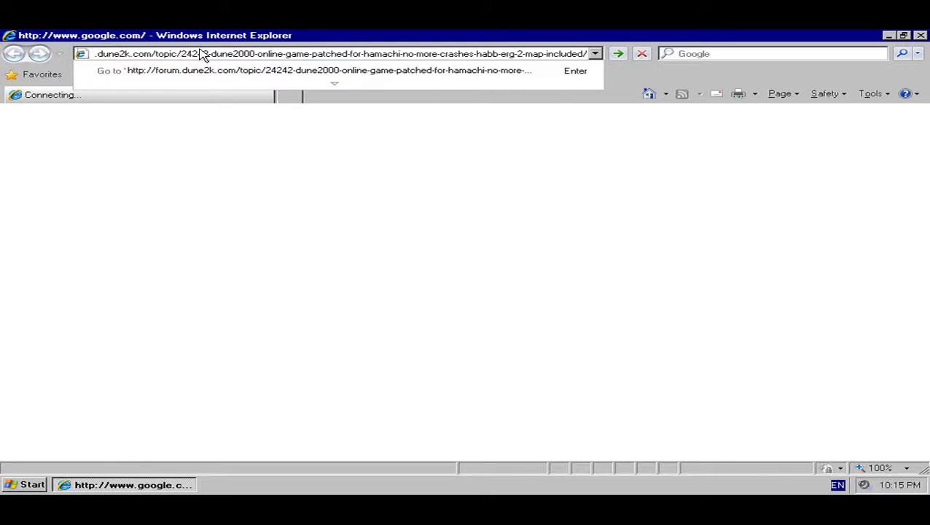
key("Return")
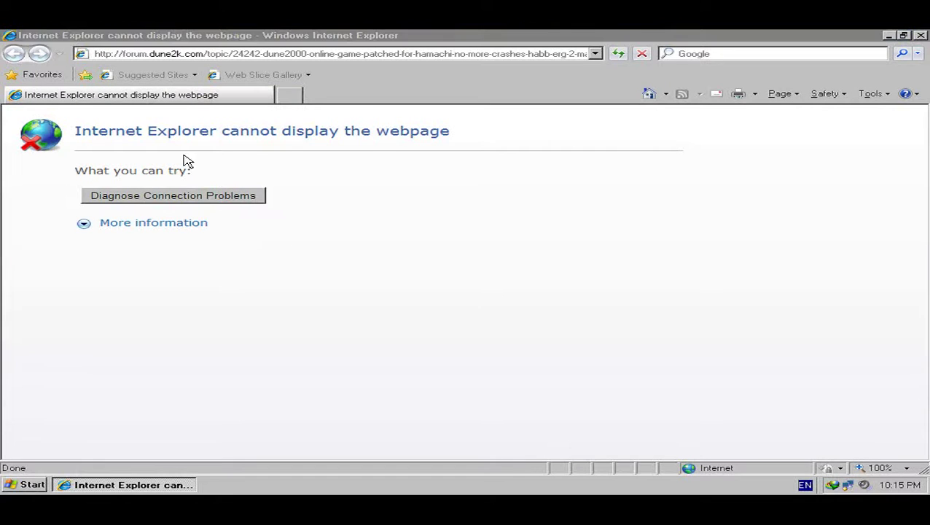
- Check the virtual machine's network connection indicator and close Internet Explorer
left_click(210, 54)
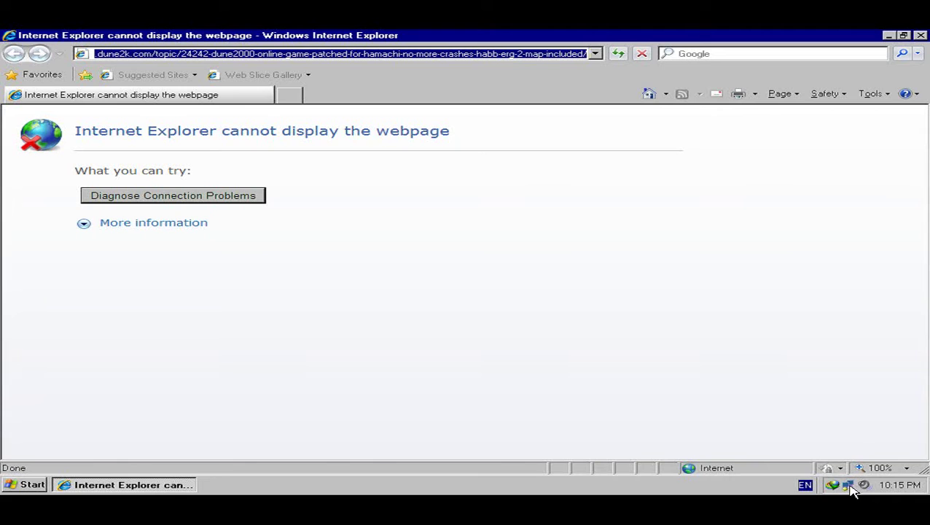
mouse_move(852, 491)
left_click(569, 267)
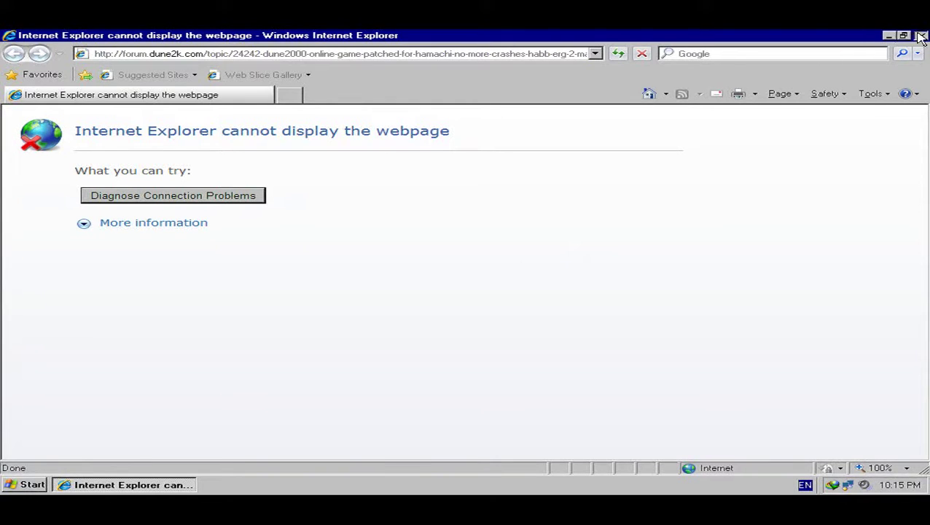
left_click(920, 35)
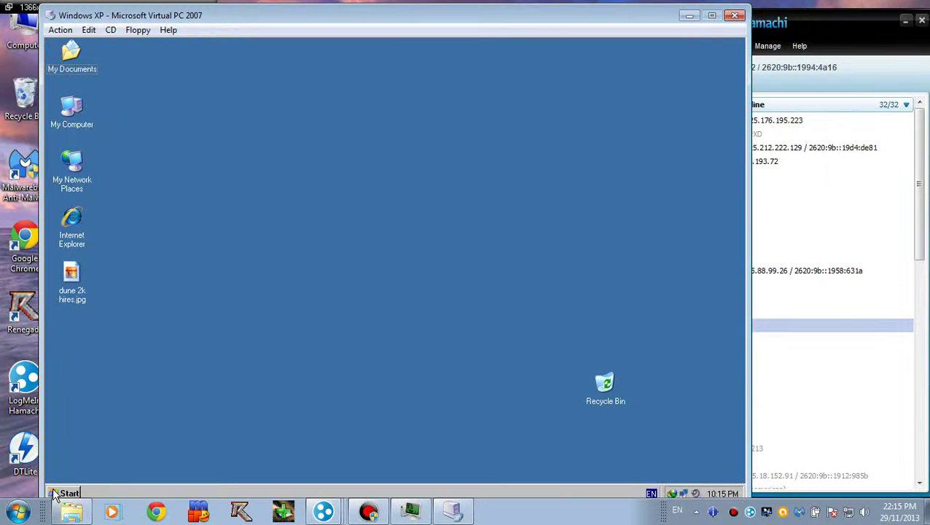
- Open the host computer's Documents library and go to the Downloads folder
left_click(19, 512)
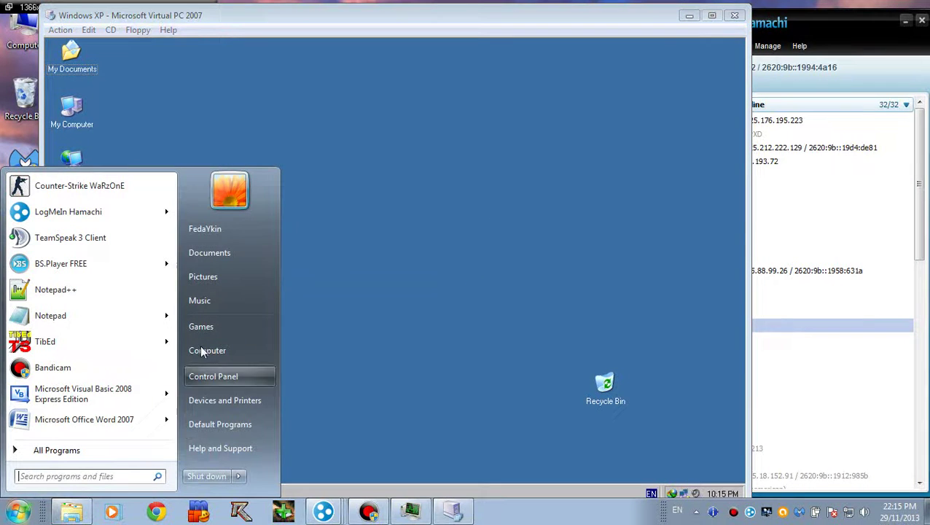
left_click(216, 258)
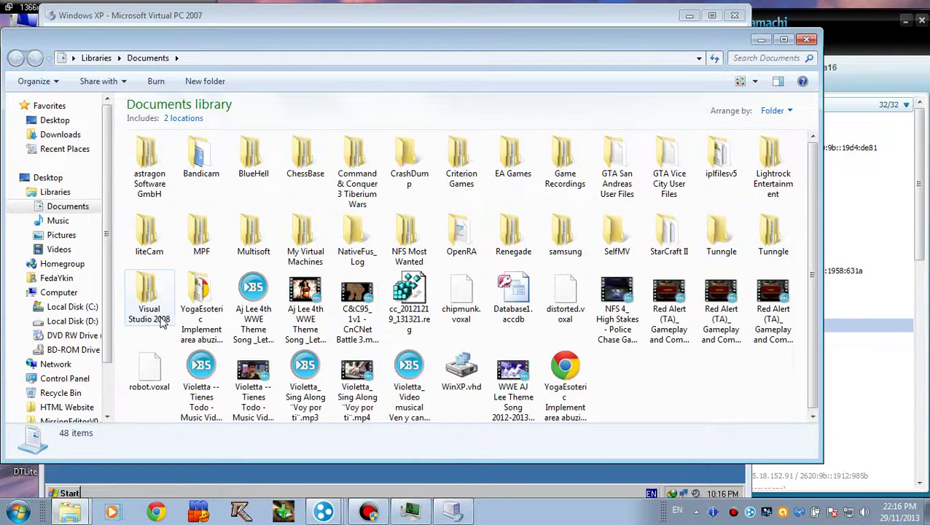
left_click(92, 138)
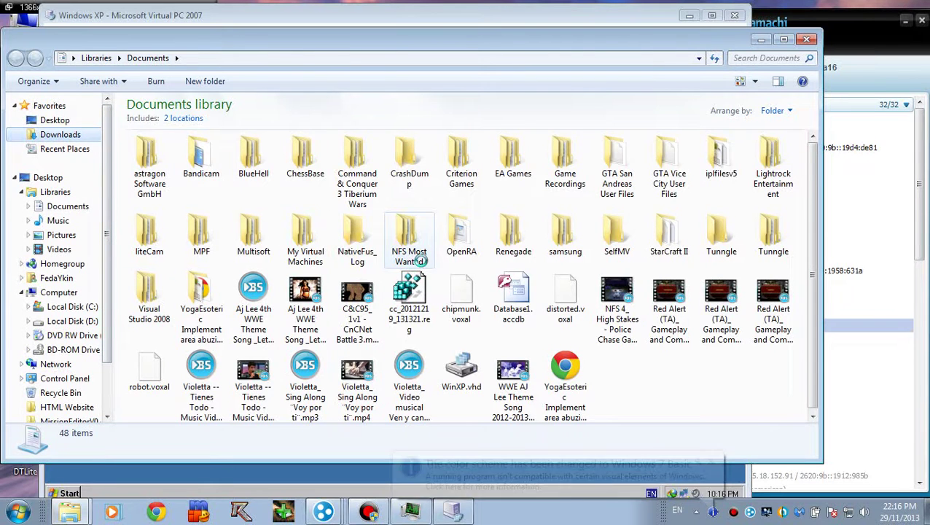
- Find dune2000.exe among the files in the Downloads folder and select it
left_click(318, 222)
type("d2")
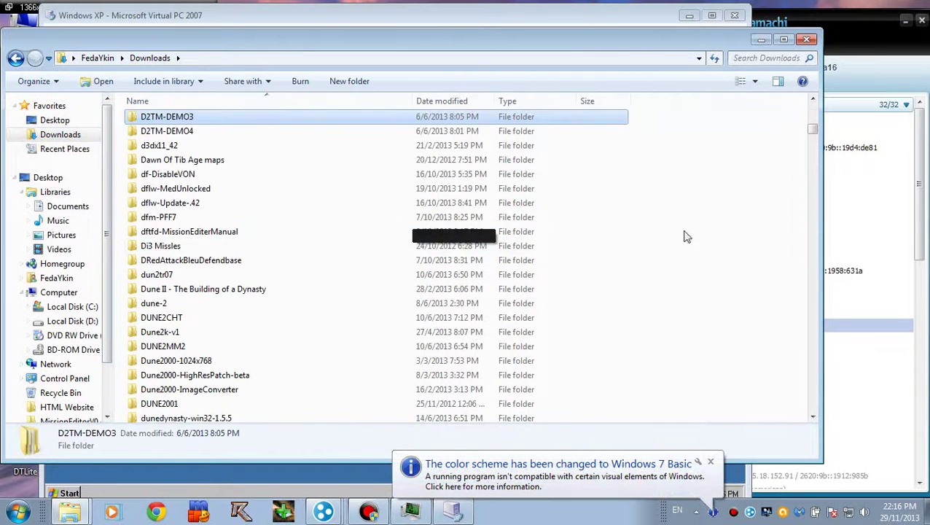
key("Down")
left_click_drag(814, 131, 798, 239)
left_click(364, 286)
scroll(332, 336, "down", 1)
scroll(333, 336, "down", 6)
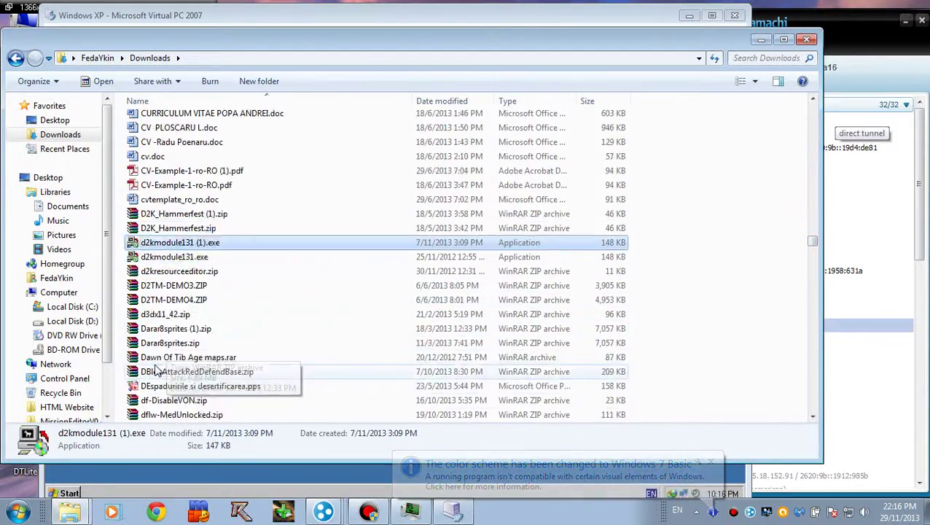
scroll(162, 347, "down", 4)
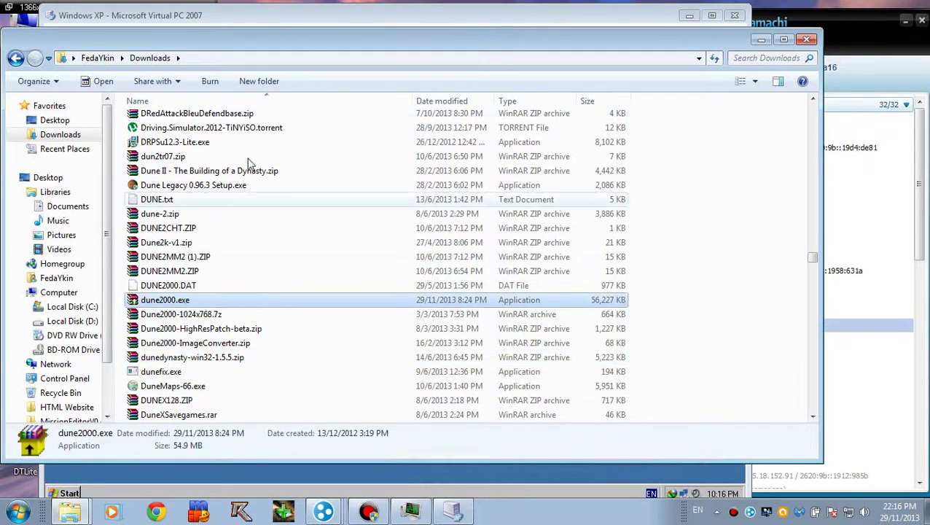
- Copy dune2000.exe from the host's Downloads folder onto the Windows XP virtual machine's desktop
left_click_drag(285, 32, 737, 45)
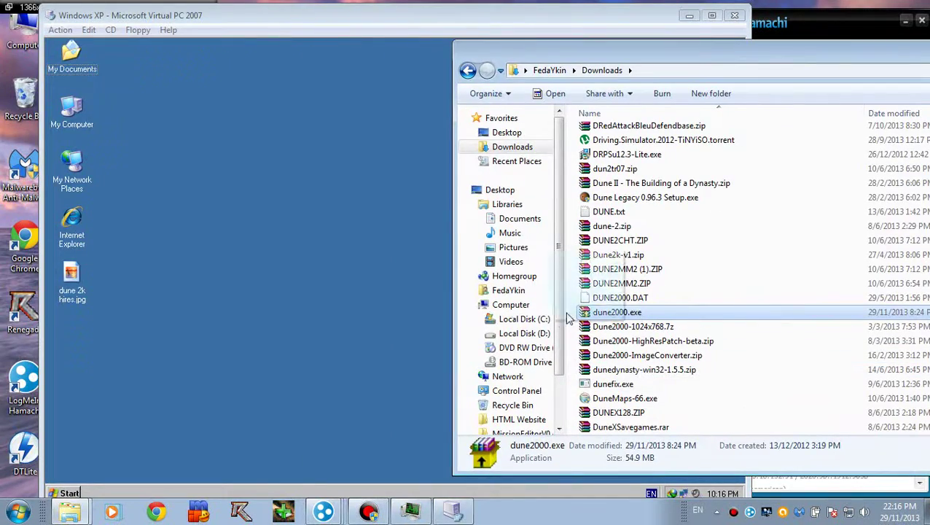
left_click_drag(401, 340, 408, 355)
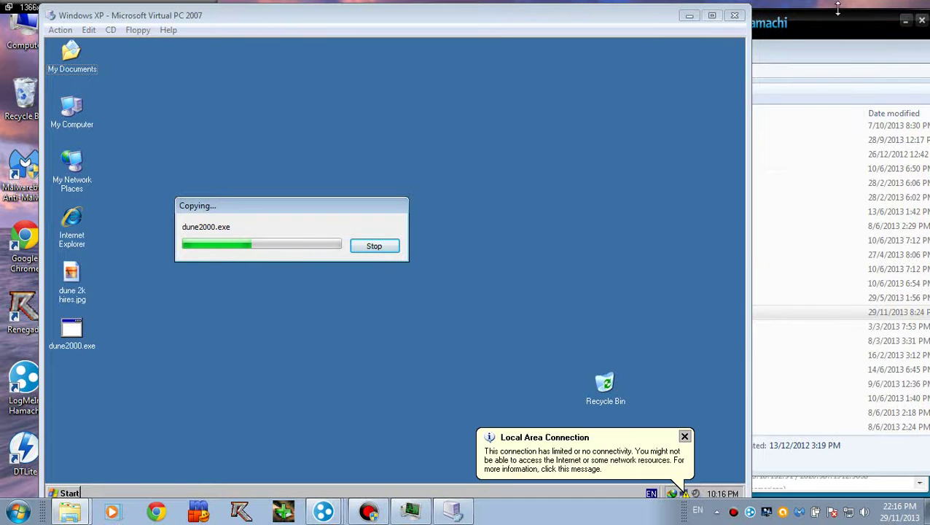
- Check the file size of dune2000.exe in the host's Downloads folder
left_click(835, 98)
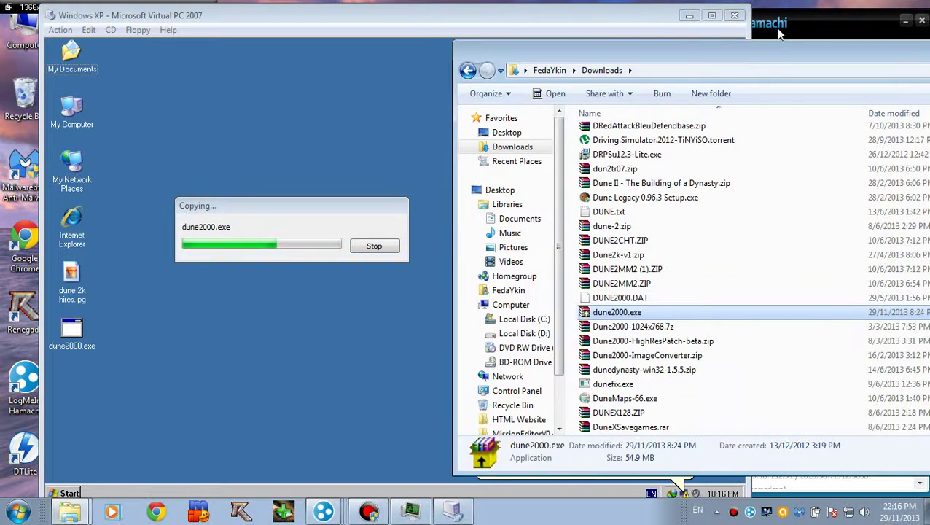
left_click_drag(735, 34, 526, 38)
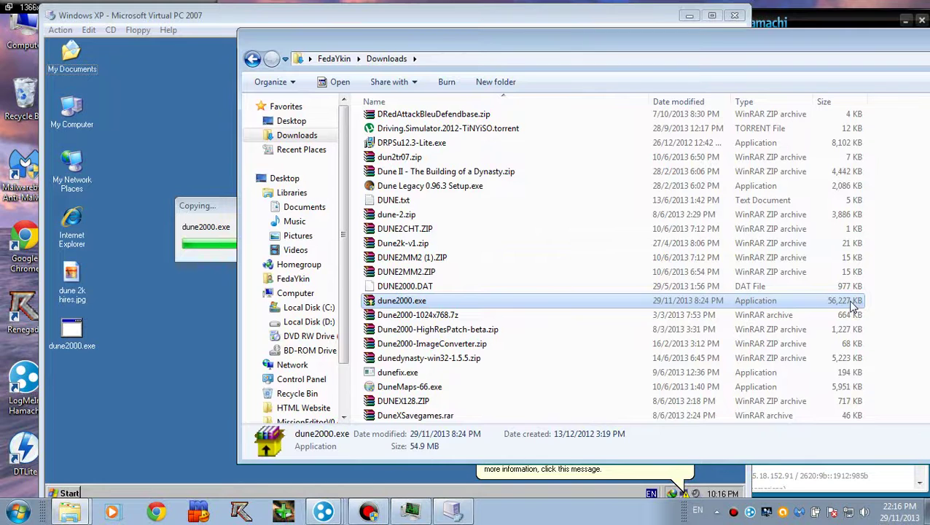
left_click_drag(654, 46, 835, 60)
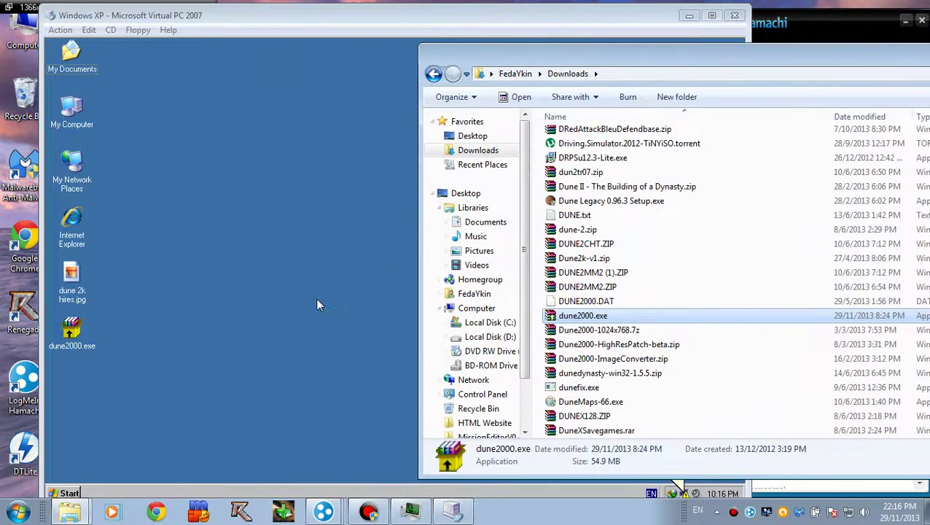
- Return to the Windows XP virtual machine and select the copied dune2000.exe on its desktop
left_click(317, 305)
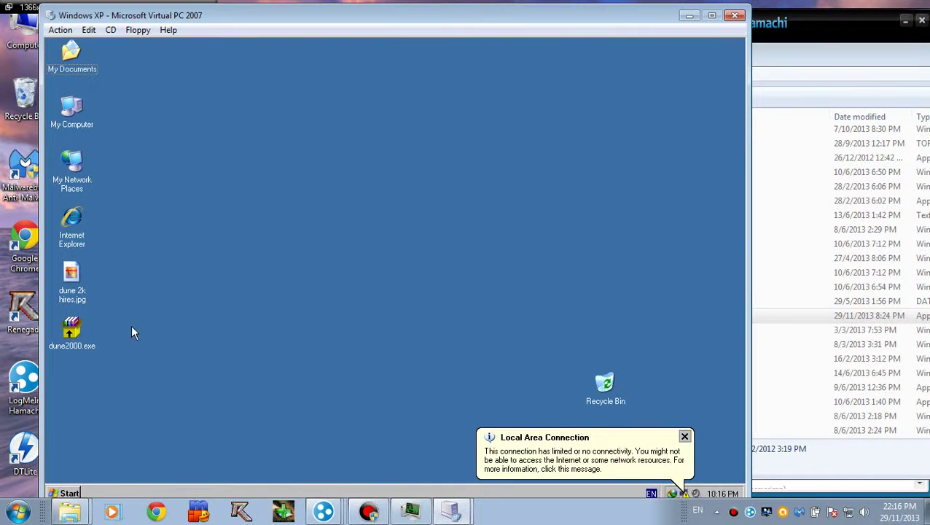
left_click(71, 339)
left_click(146, 293)
left_click(76, 341)
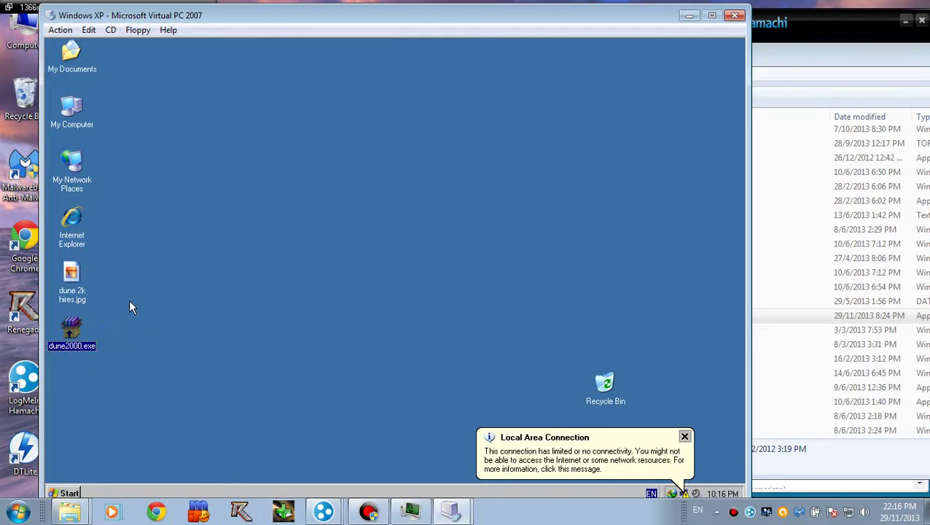
- Check the size of dune2000.exe on the virtual machine's desktop in its file properties
left_click(131, 306)
left_click(76, 347)
key("alt+Return")
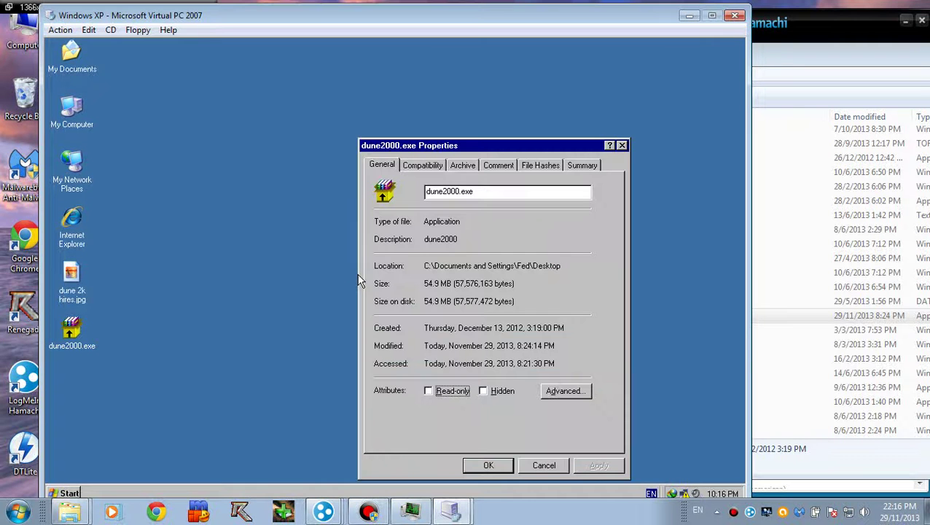
left_click(538, 469)
- Set the Windows XP virtual machine's screen resolution to 1024 by 768 pixels and try to show it in full-screen mode
key("alt+Return")
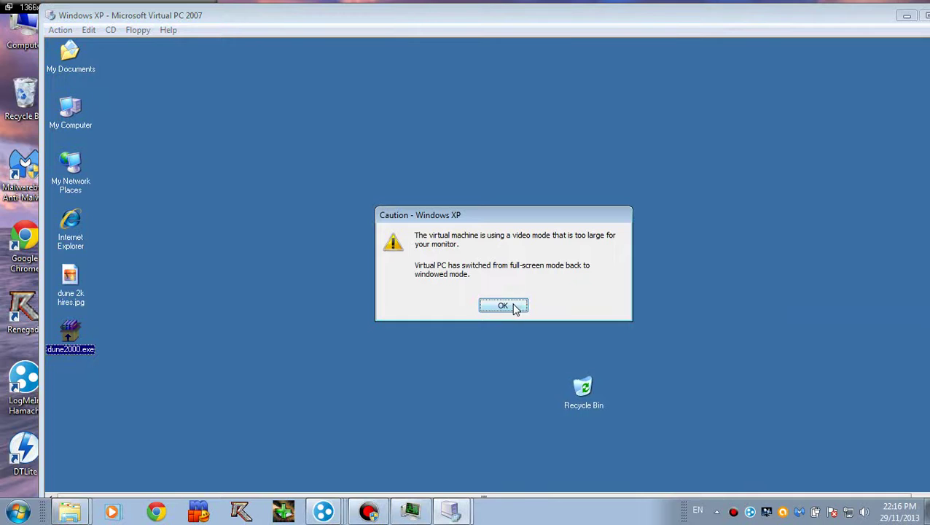
left_click(514, 306)
right_click(350, 218)
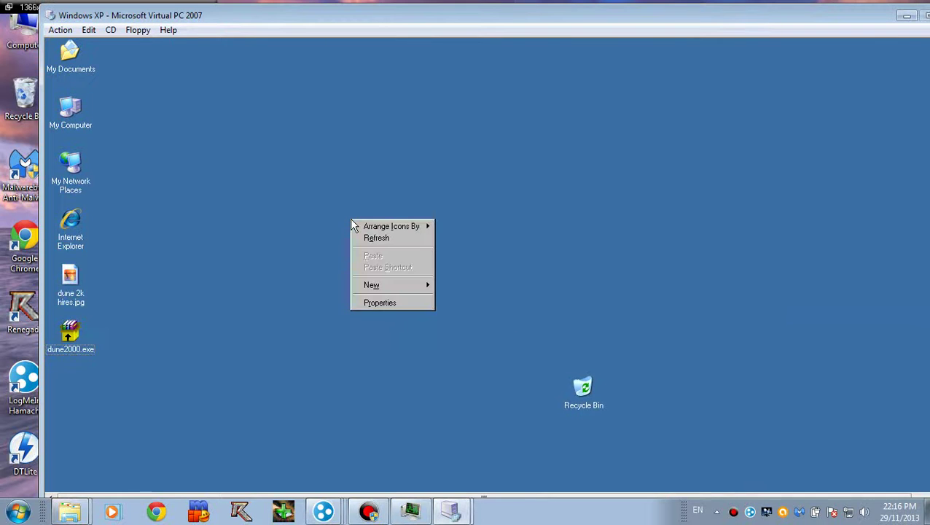
left_click(418, 304)
left_click(255, 81)
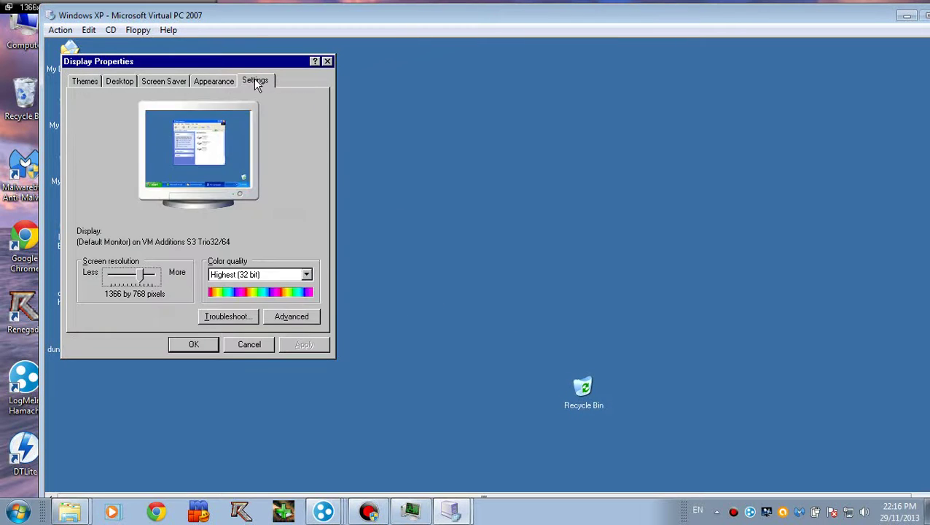
left_click_drag(146, 282, 124, 282)
left_click(289, 348)
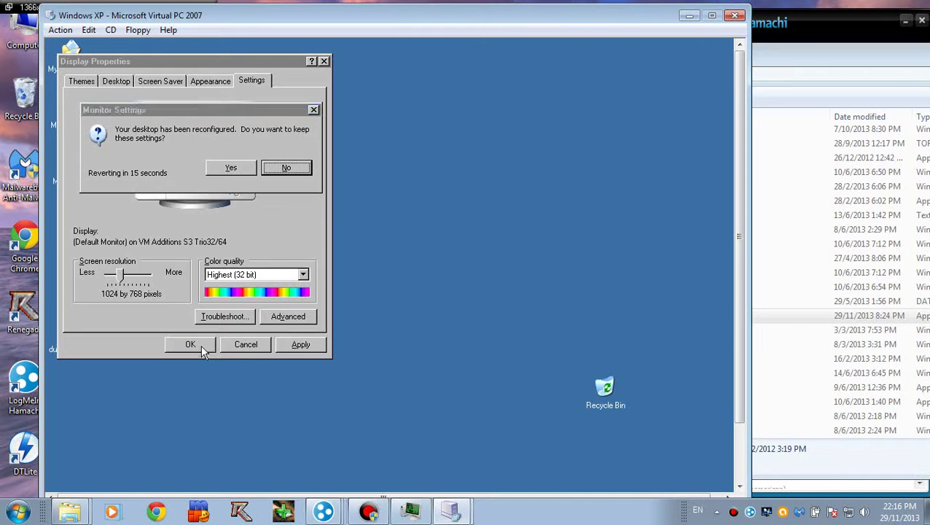
left_click(230, 167)
left_click(202, 344)
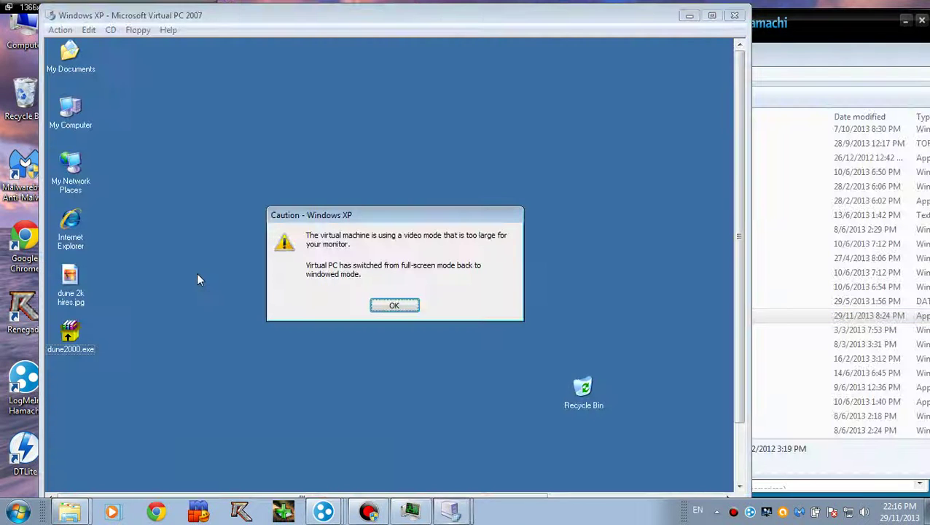
left_click(395, 306)
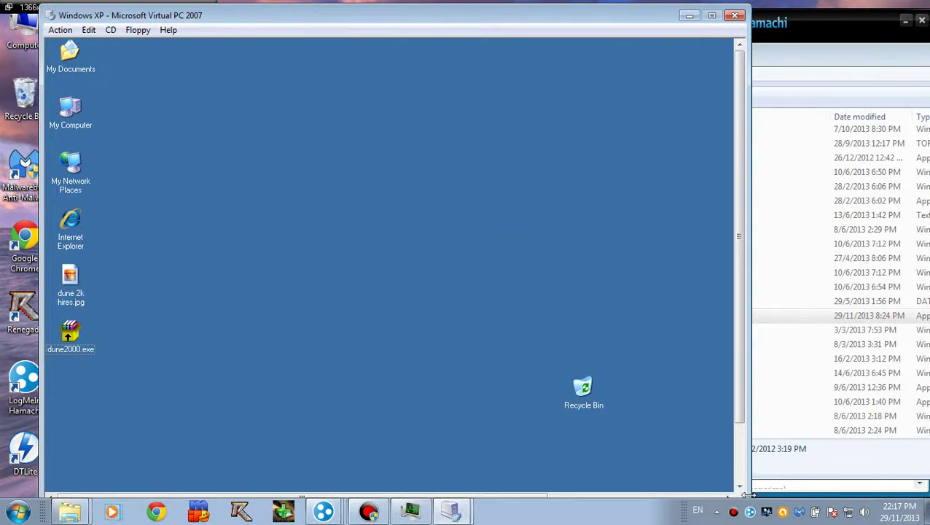
- Resize the virtual machine window slightly, set 1024 by 768 pixels again, and retry full-screen mode
left_click_drag(742, 495, 753, 500)
right_click(420, 257)
left_click(477, 334)
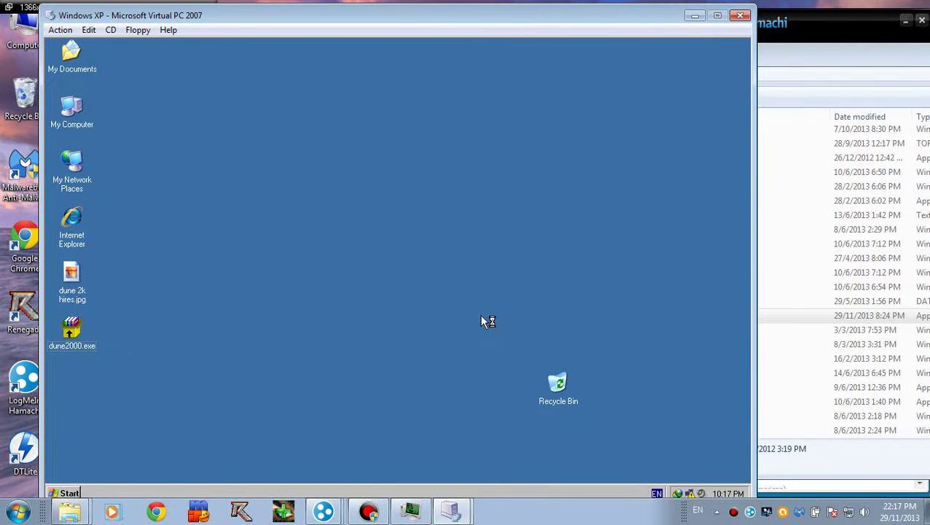
left_click(270, 96)
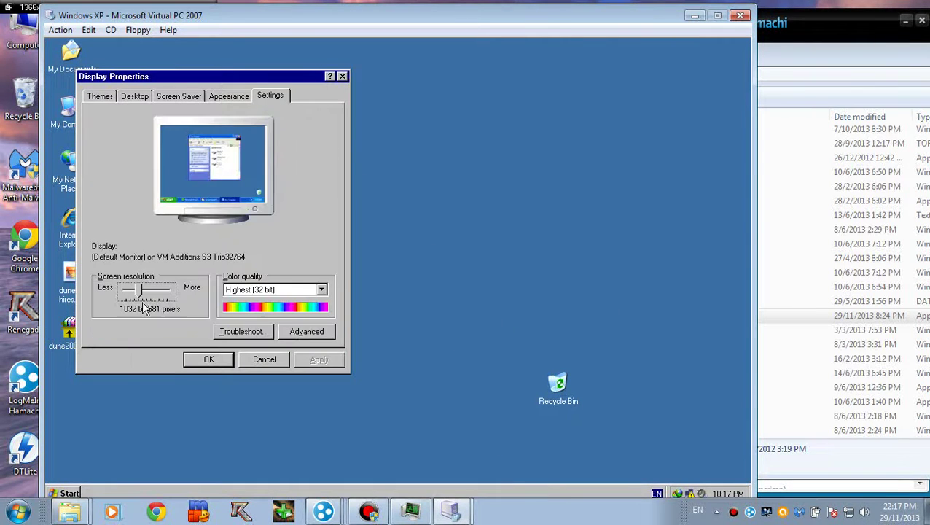
left_click_drag(141, 298, 139, 296)
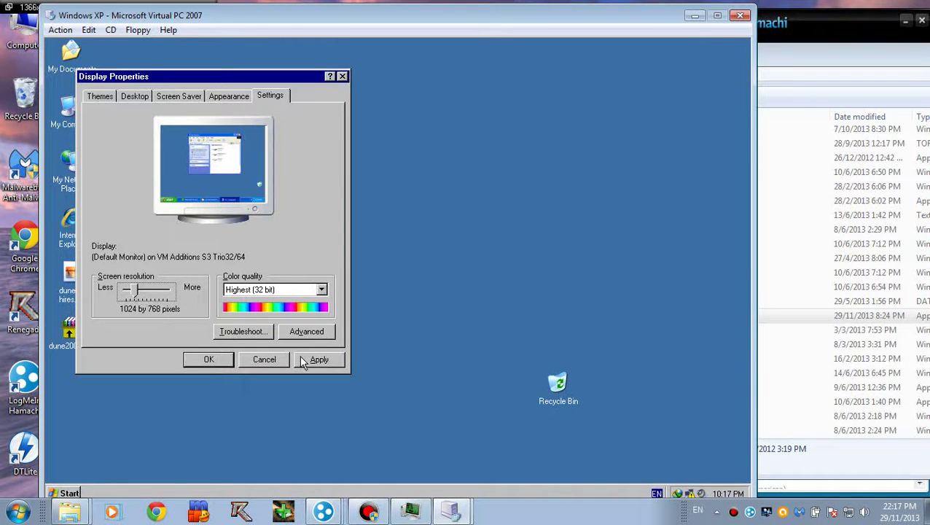
left_click(209, 359)
left_click(251, 187)
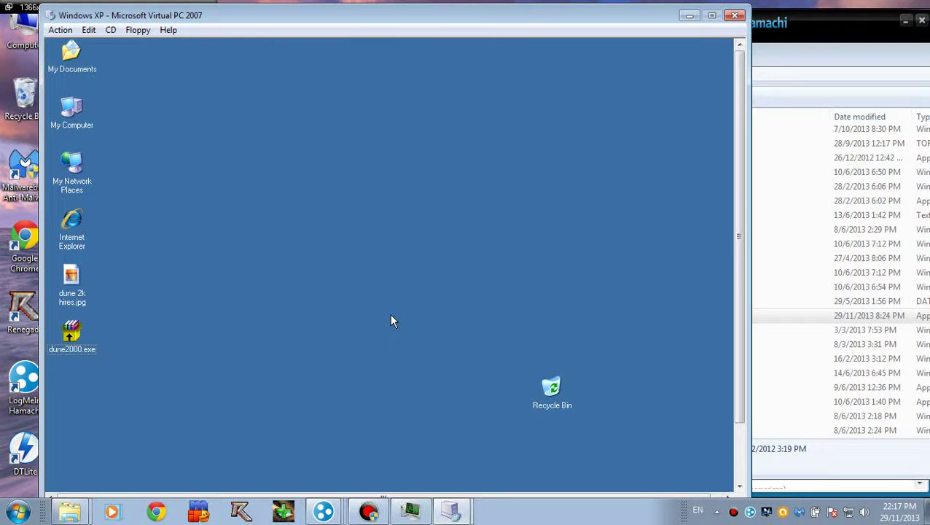
right_click(399, 305)
left_click(359, 304)
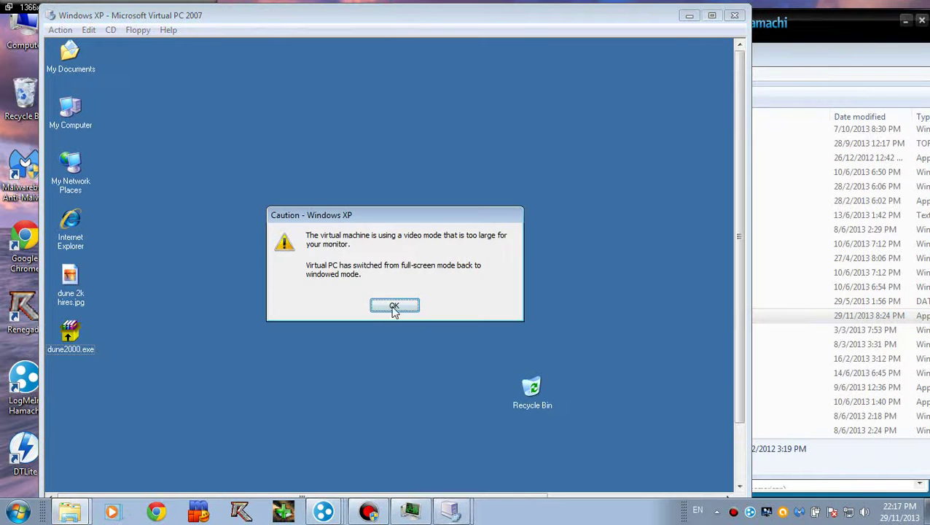
left_click(394, 307)
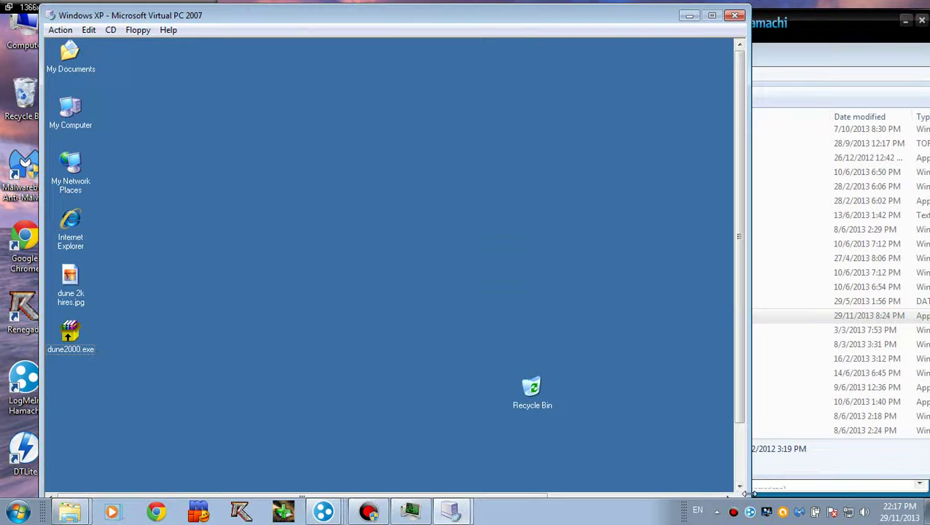
- Widen the virtual machine window and extract Dune 2000 from dune2000.exe to the destination folder C:\Dune2000
left_click_drag(750, 494, 882, 499)
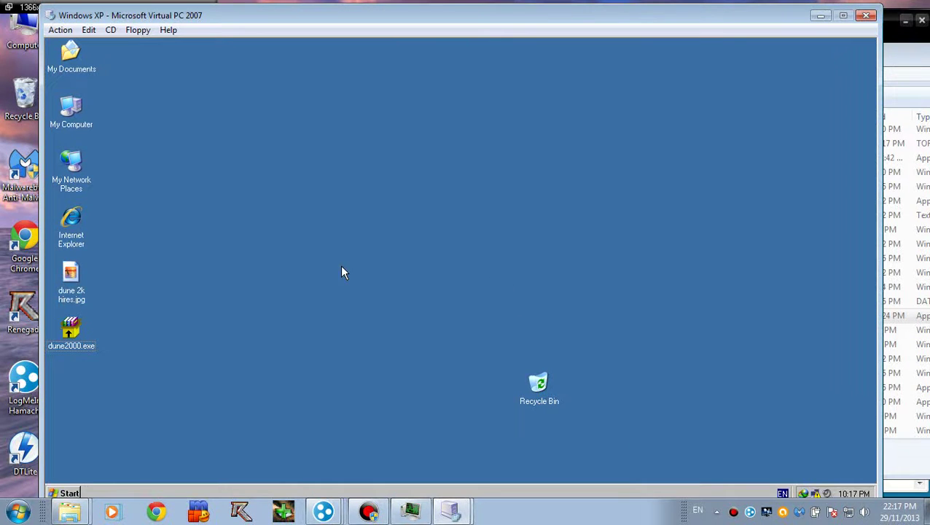
double_click(73, 337)
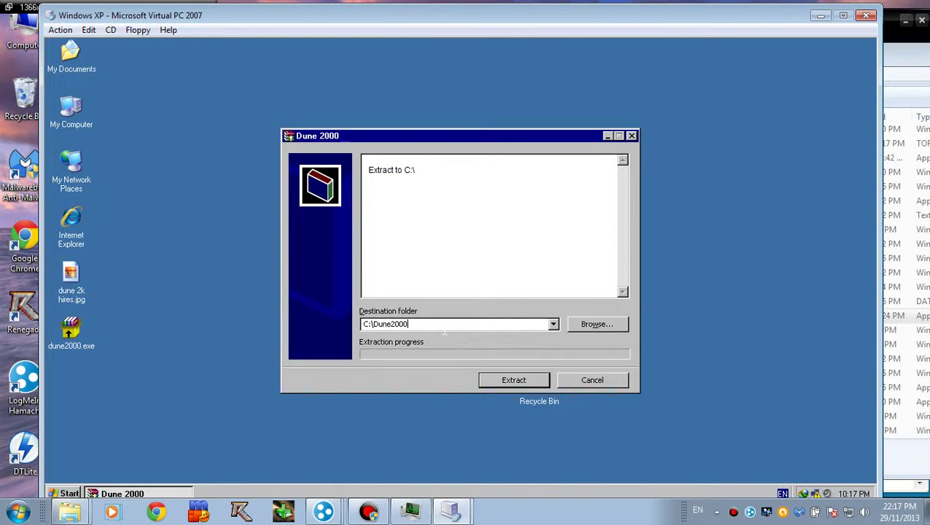
left_click(524, 382)
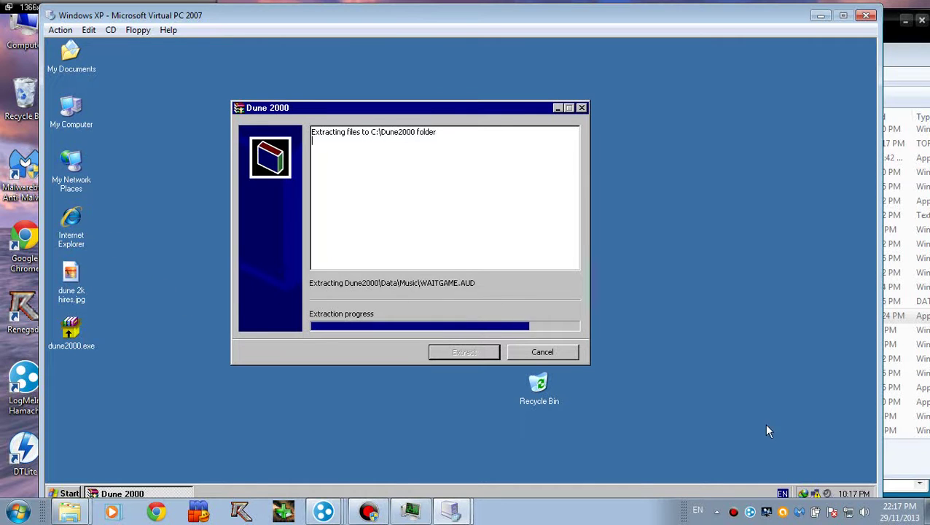
left_click(92, 233)
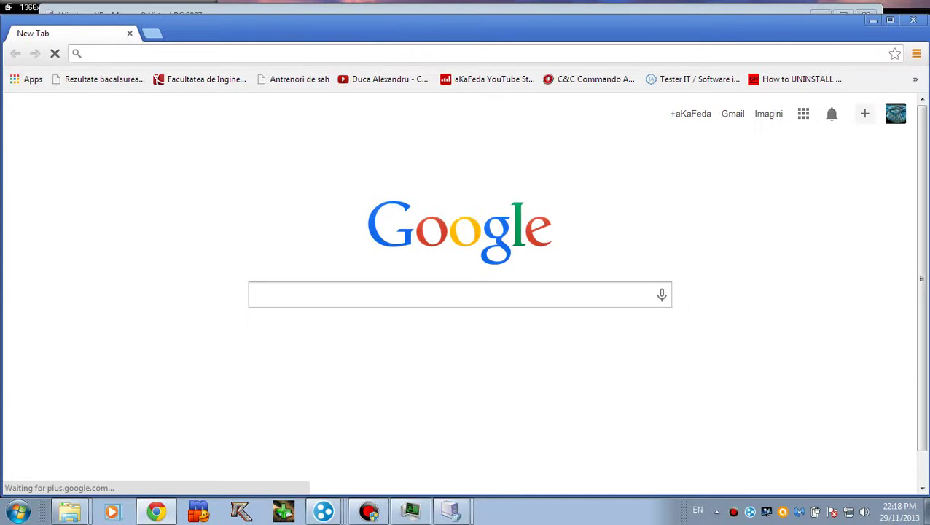
- Search the web in Chrome for "download hamachi" and view the Unmanaged option on LogMeIn Hamachi's own download page in a new tab
type("ownload hamachi")
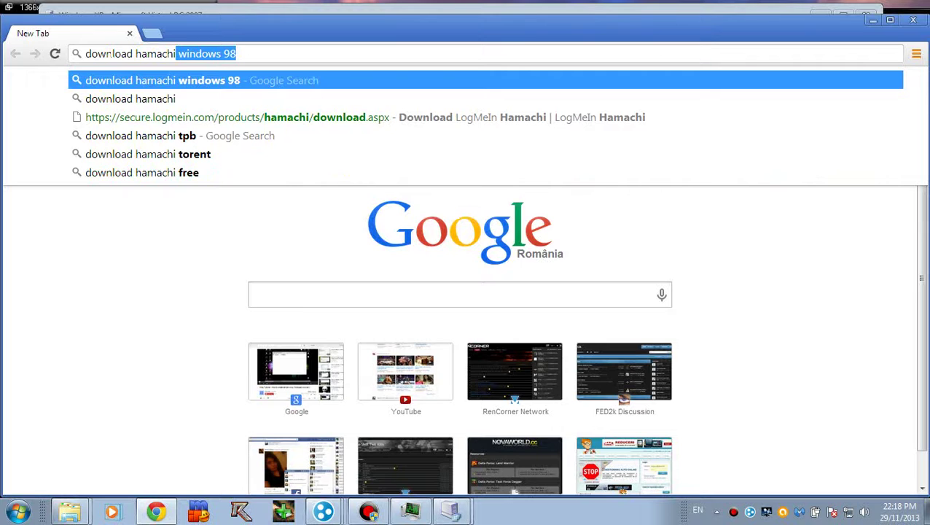
key("Delete")
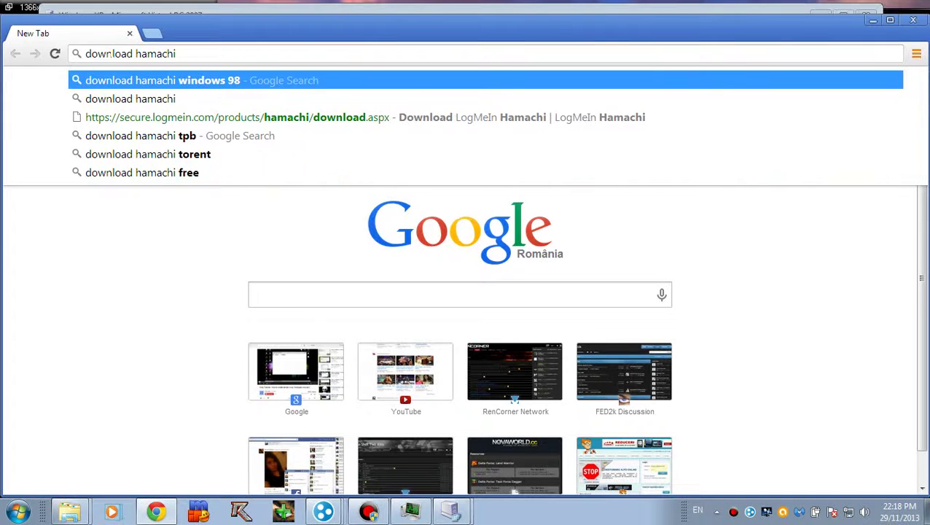
key("Return")
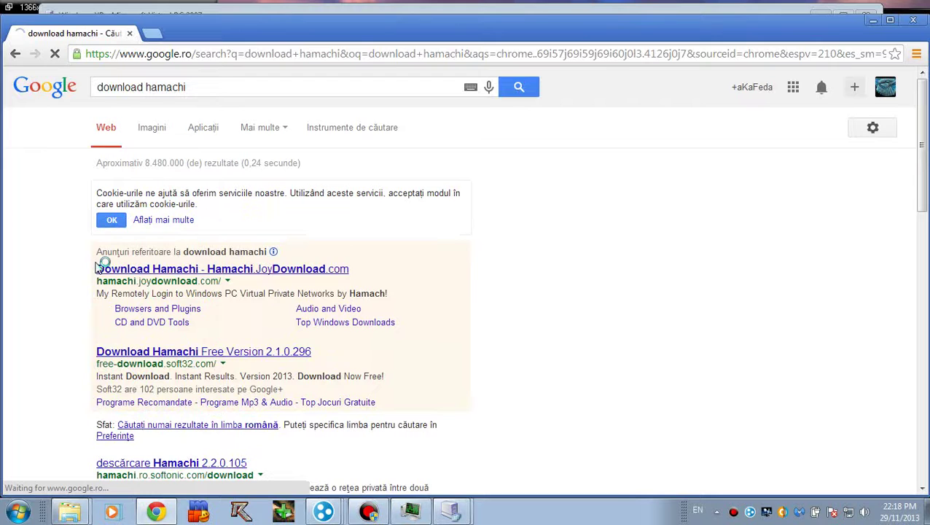
scroll(299, 242, "down", 1)
scroll(299, 248, "down", 2)
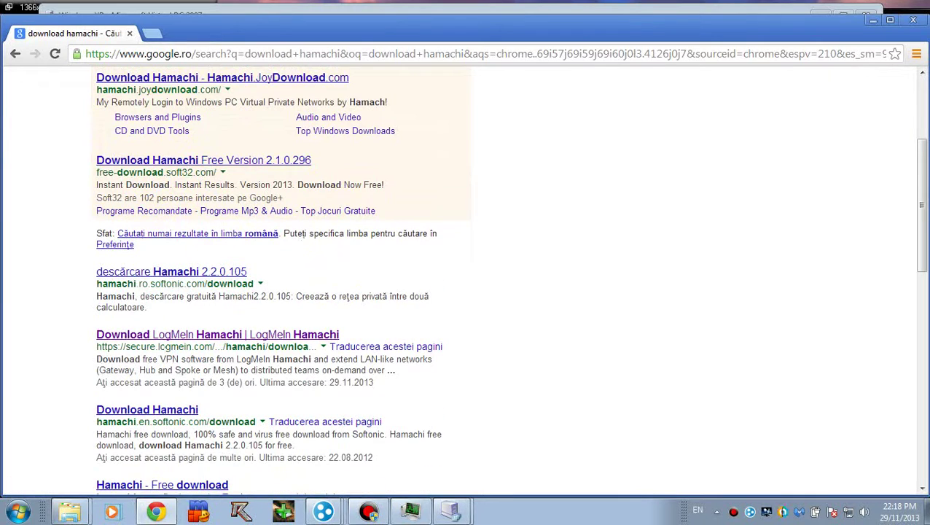
right_click(204, 345)
left_click(203, 345)
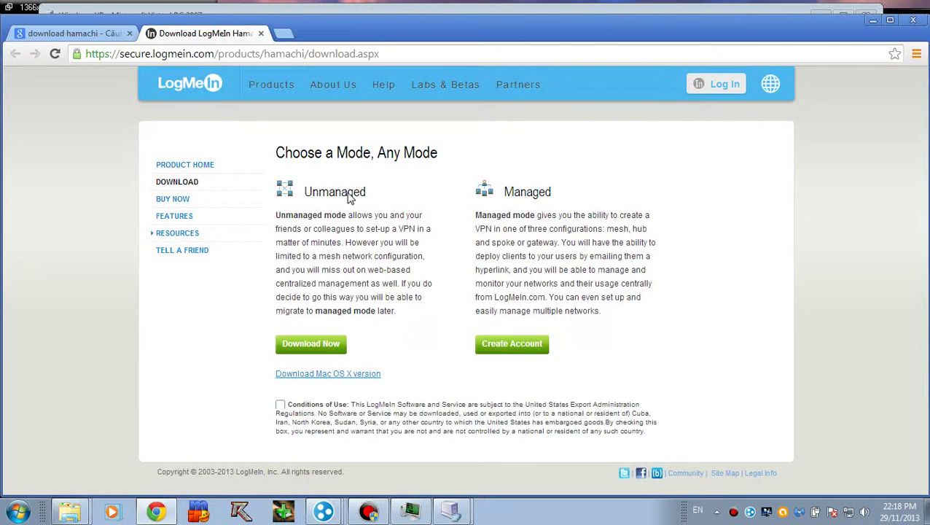
left_click_drag(328, 194, 362, 195)
left_click(379, 213)
- Switch to the host's Downloads folder and select the hamachi.msi installer
mouse_move(70, 511)
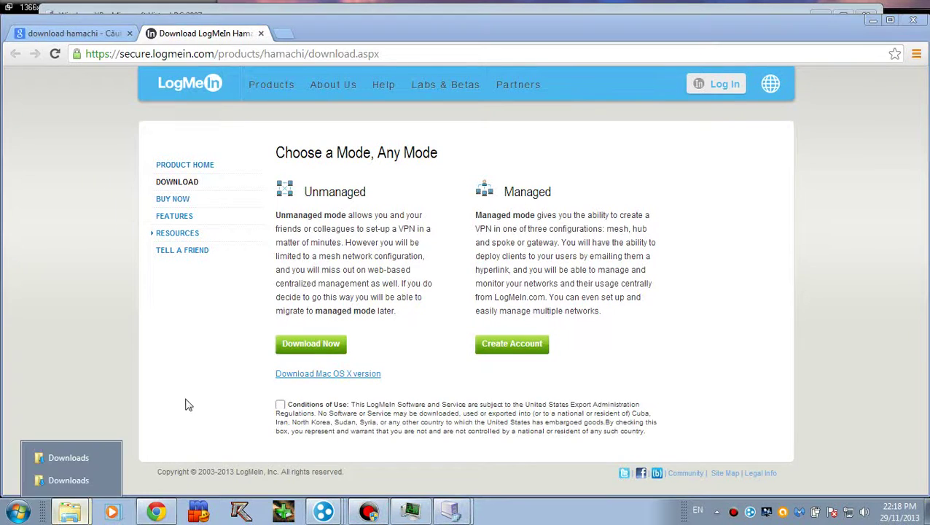
left_click(73, 461)
left_click(371, 292)
type("hit")
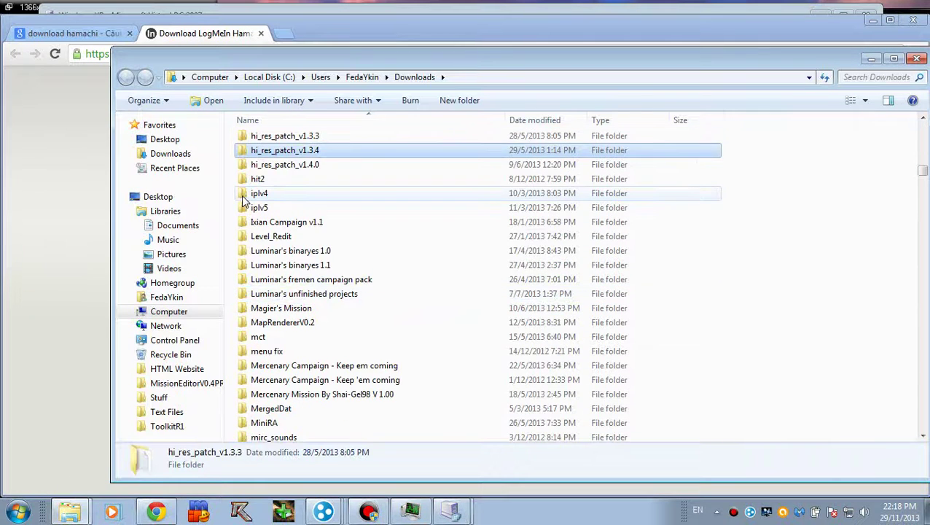
type("ham")
key("Down")
key("Up")
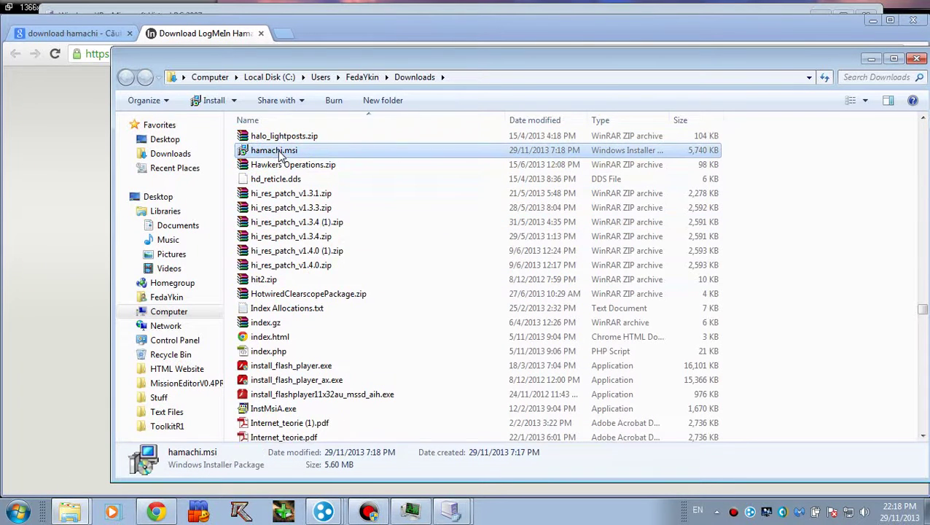
- Place the Downloads window beside the Windows XP desktop and copy hamachi.msi from it into the virtual machine
left_click(347, 8)
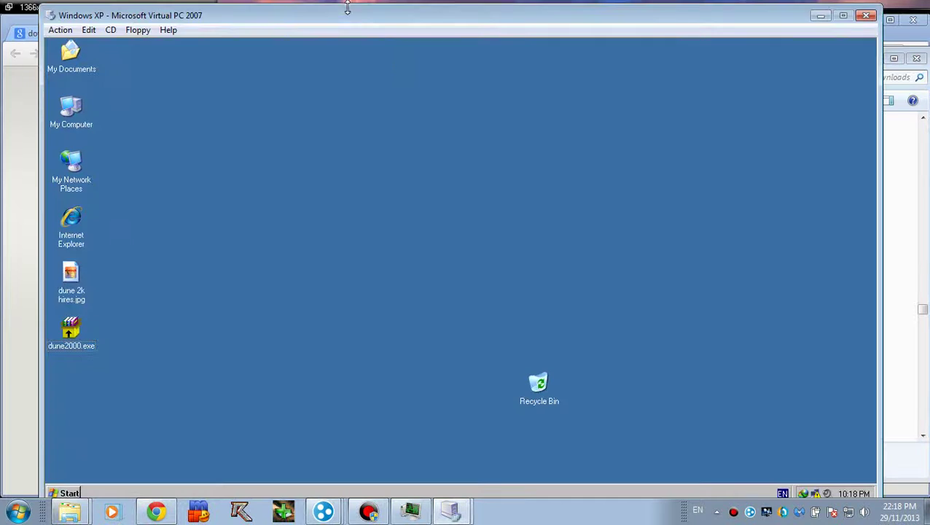
left_click(912, 170)
left_click_drag(408, 57, 639, 57)
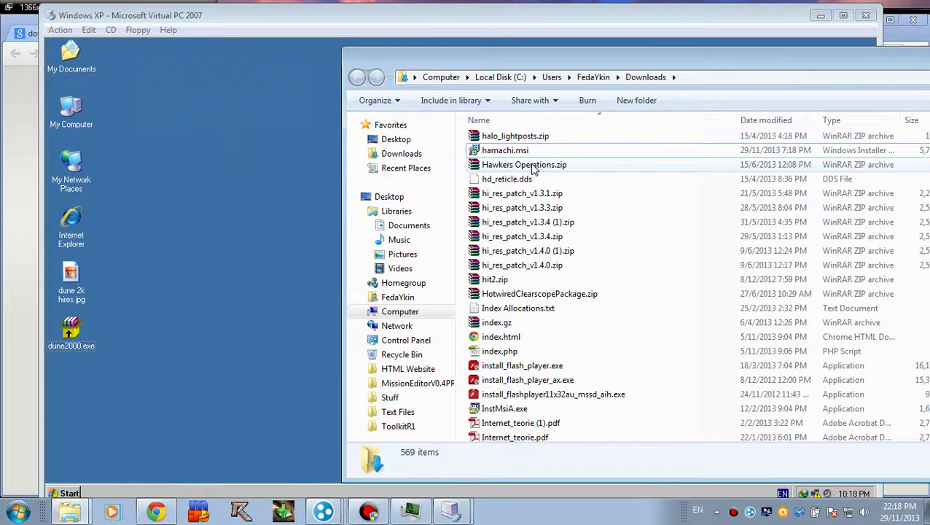
left_click_drag(510, 150, 272, 247)
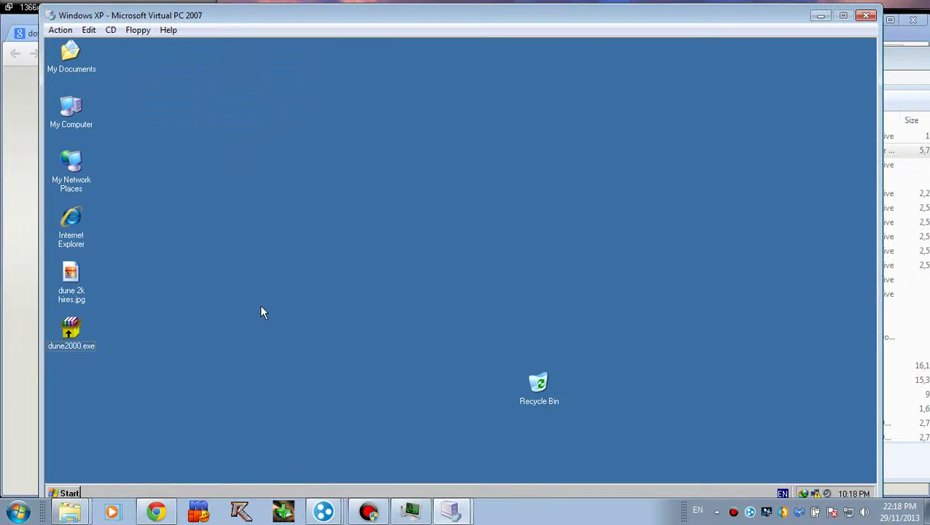
- Launch hamachi.msi in the virtual machine, keep English as the setup language, and accept the terms and conditions
left_click(70, 401)
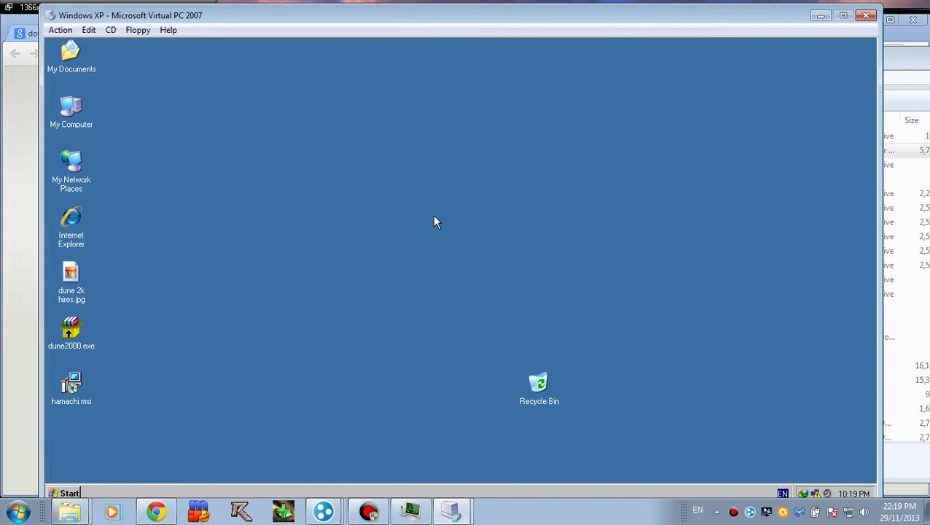
left_click(465, 248)
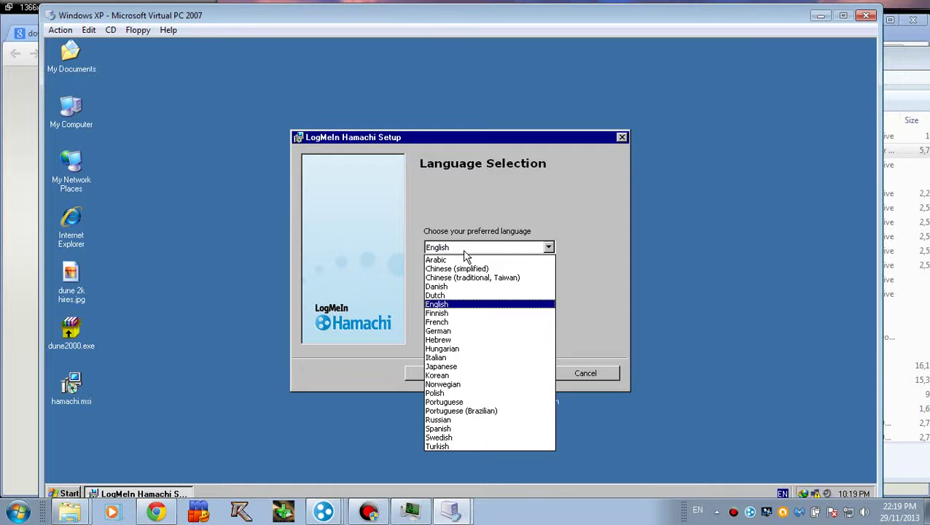
left_click(463, 249)
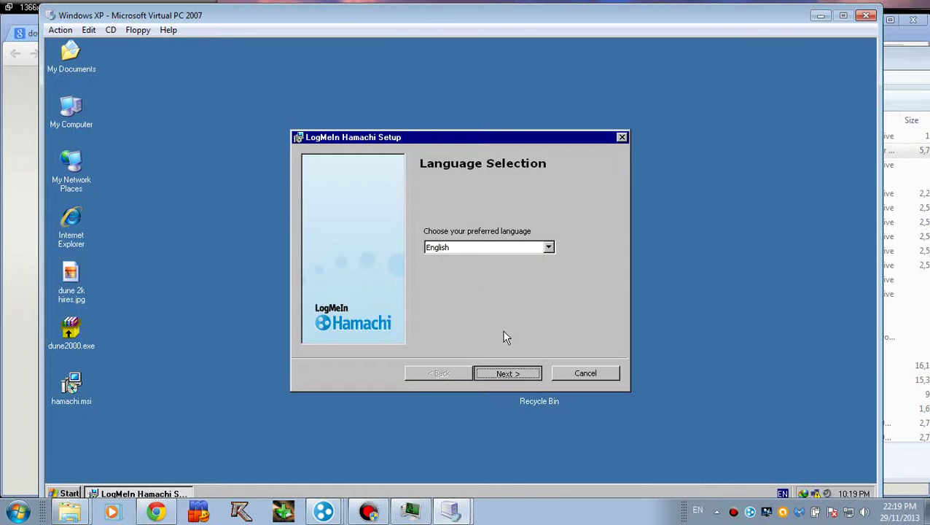
left_click(507, 373)
left_click(507, 374)
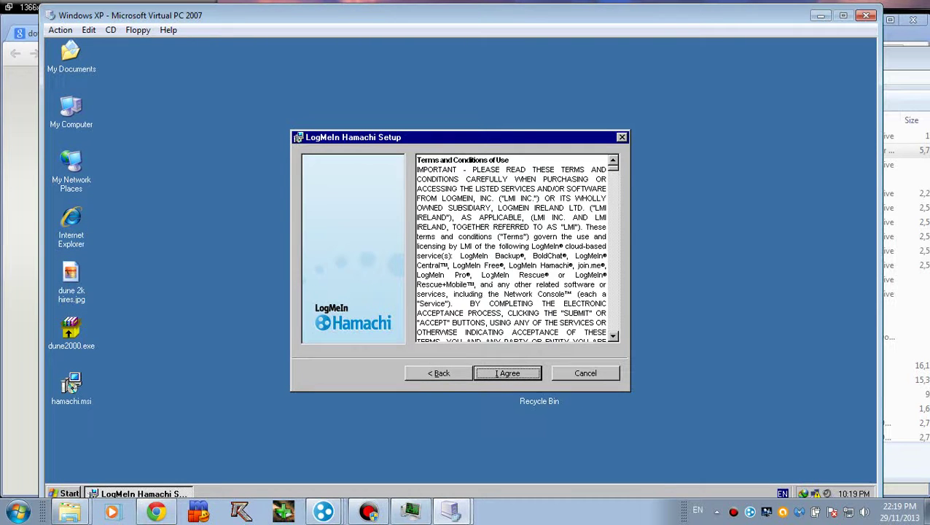
left_click(522, 375)
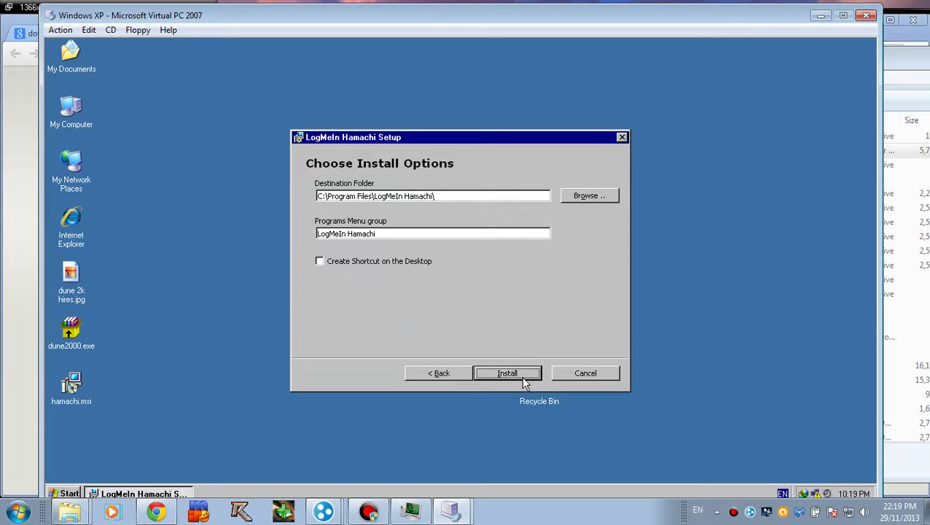
- Enable the desktop shortcut, start installing LogMeIn Hamachi to C:\Program Files\LogMeIn Hamachi\, and move the setup window aside
left_click(370, 262)
left_click(525, 374)
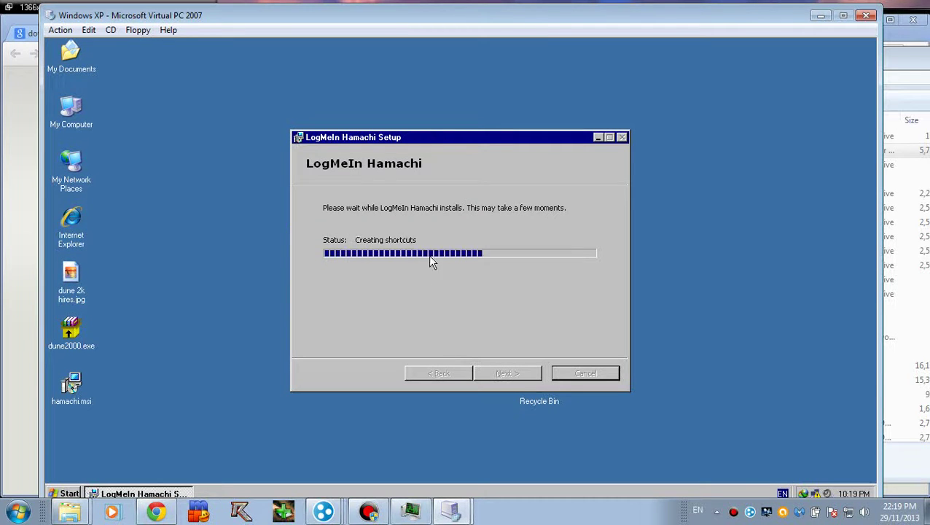
left_click_drag(484, 140, 429, 135)
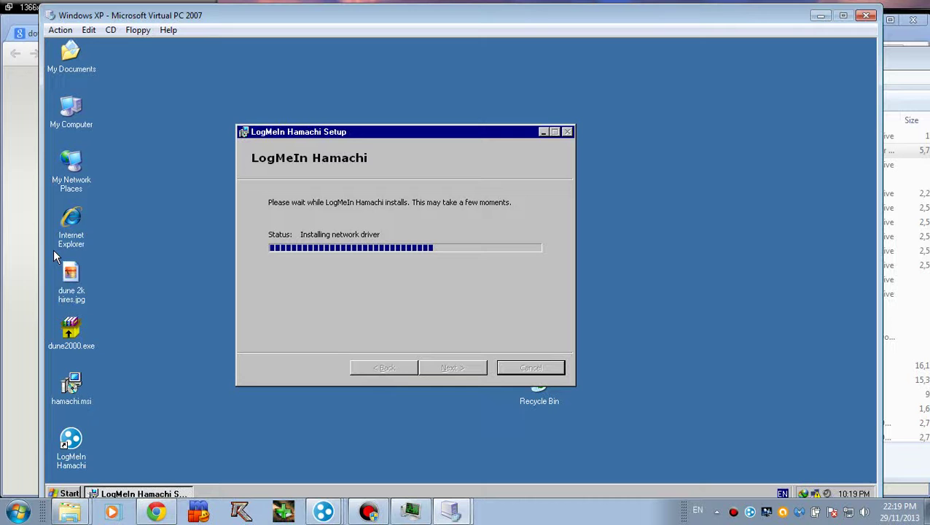
- Open the C:\Dune2000\Dune2000 folder inside the virtual machine while Hamachi installs
left_click(71, 493)
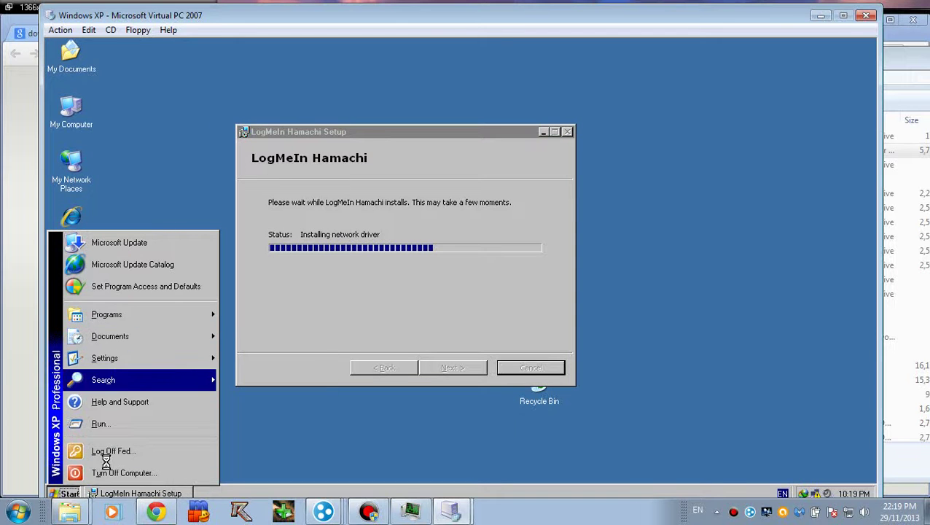
left_click(51, 91)
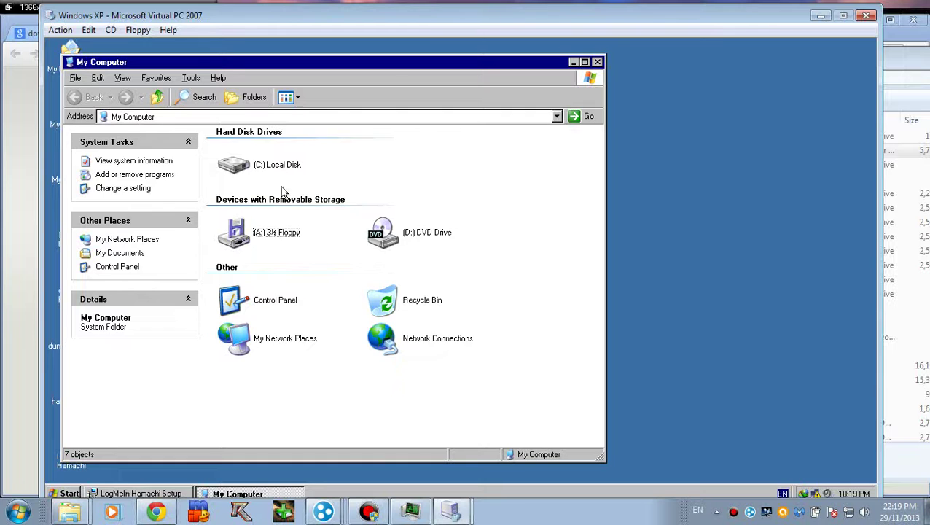
double_click(268, 166)
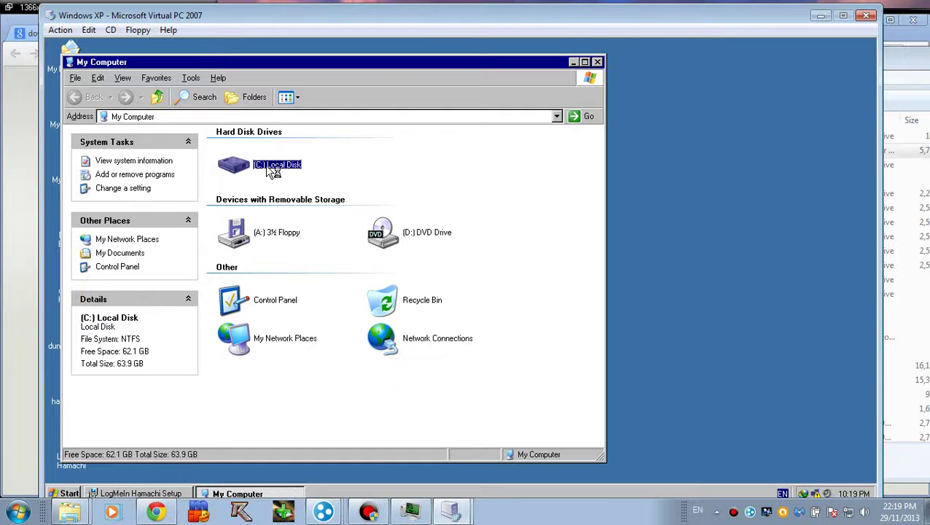
double_click(266, 188)
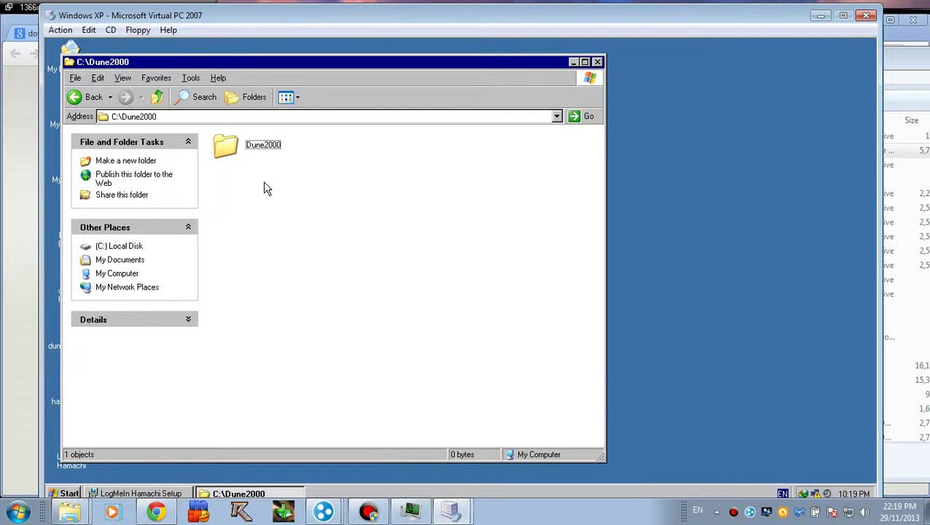
double_click(256, 150)
left_click(284, 263)
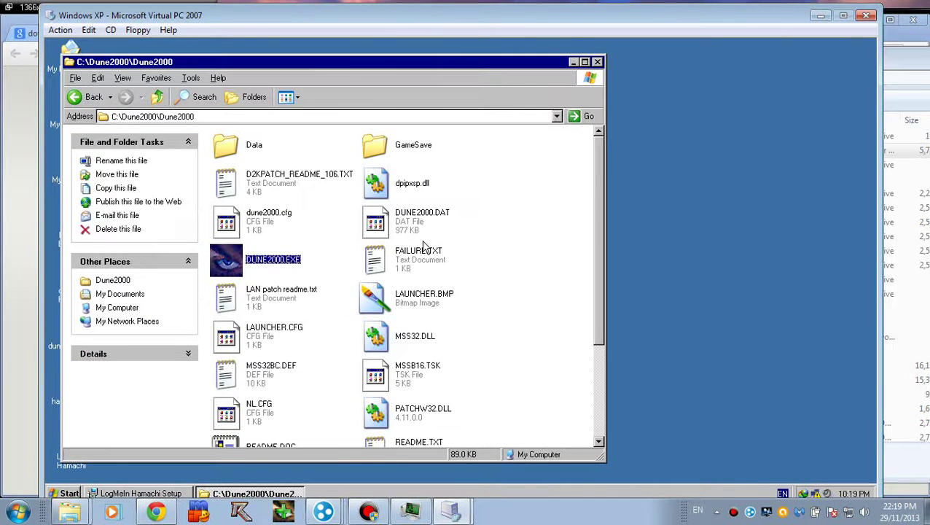
left_click(421, 241)
left_click(418, 270)
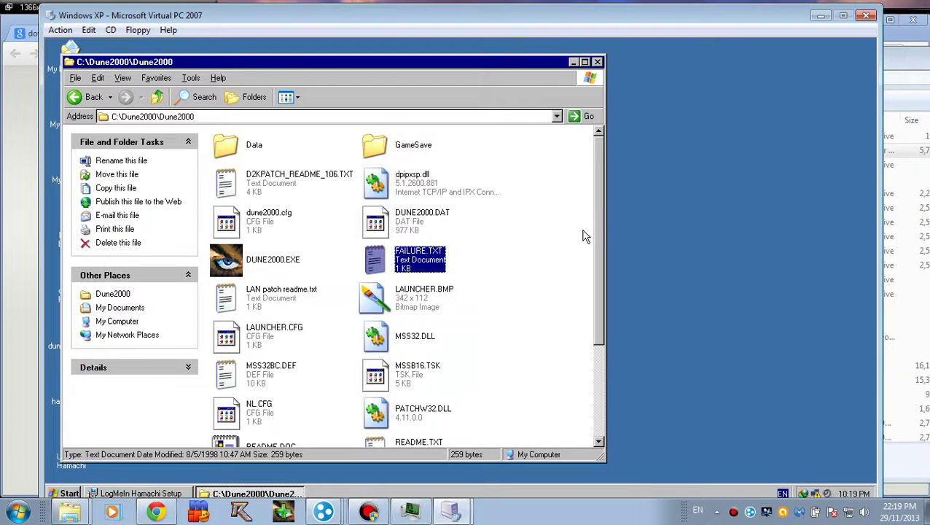
- Examine the Win7+Vista_ipx_x32.reg and Win7+Vista_ipx_x64.reg registry files near the end of the game folder
left_click_drag(597, 209, 589, 347)
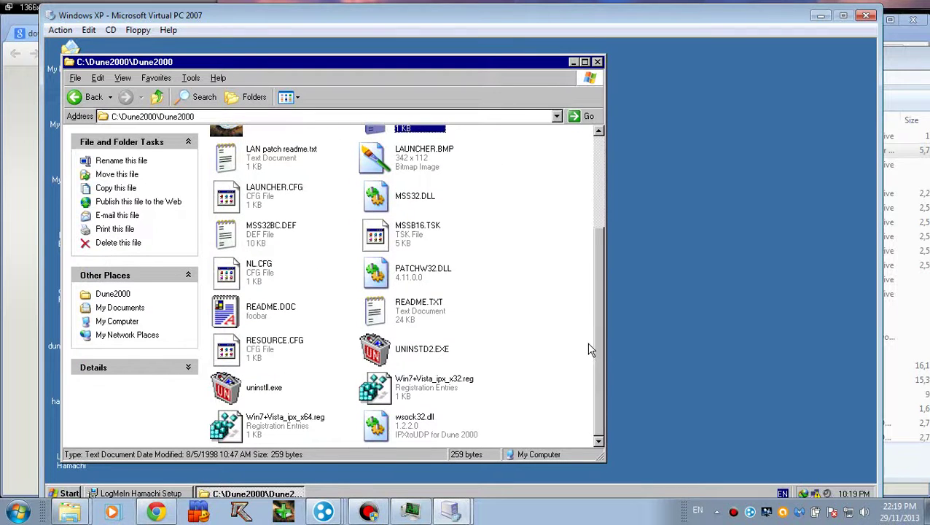
left_click(433, 390)
left_click(260, 430)
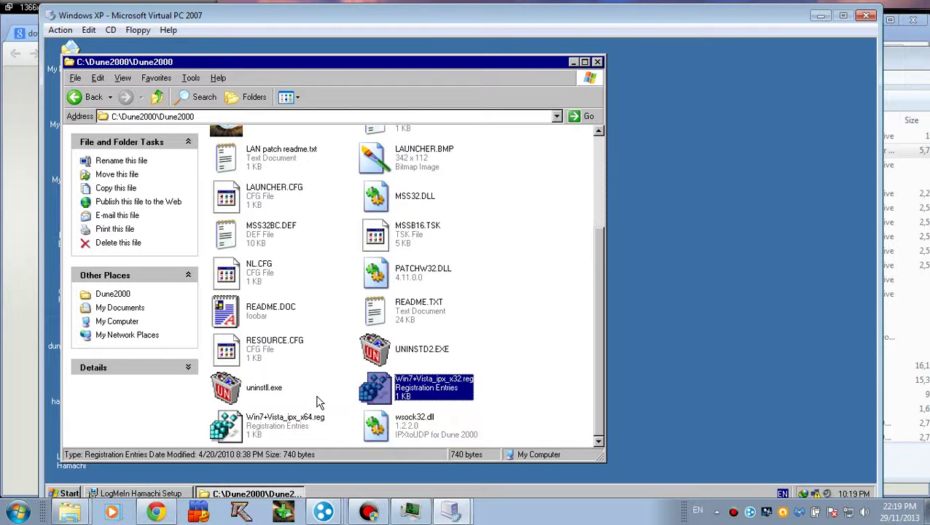
left_click(521, 357)
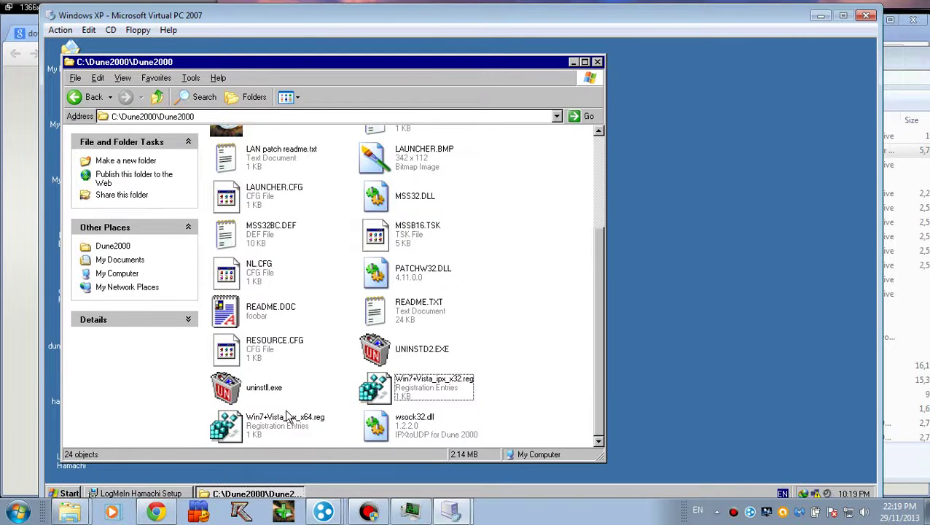
left_click(286, 426)
double_click(323, 425)
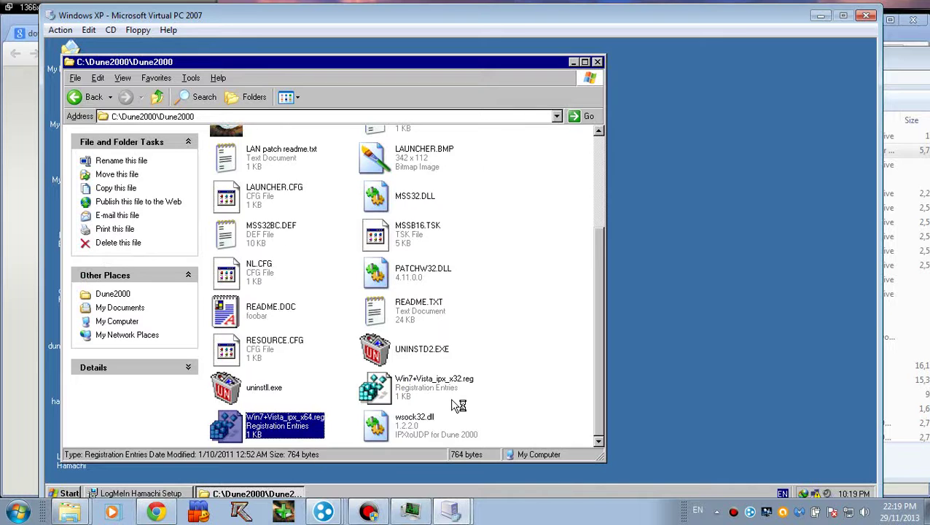
left_click(433, 386)
left_click(331, 434)
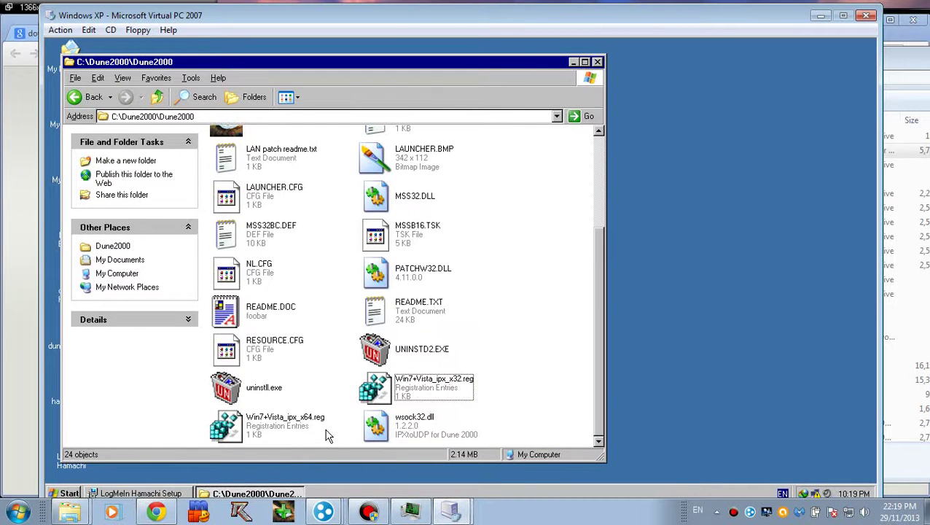
left_click(310, 430)
left_click(432, 387)
left_click(264, 437)
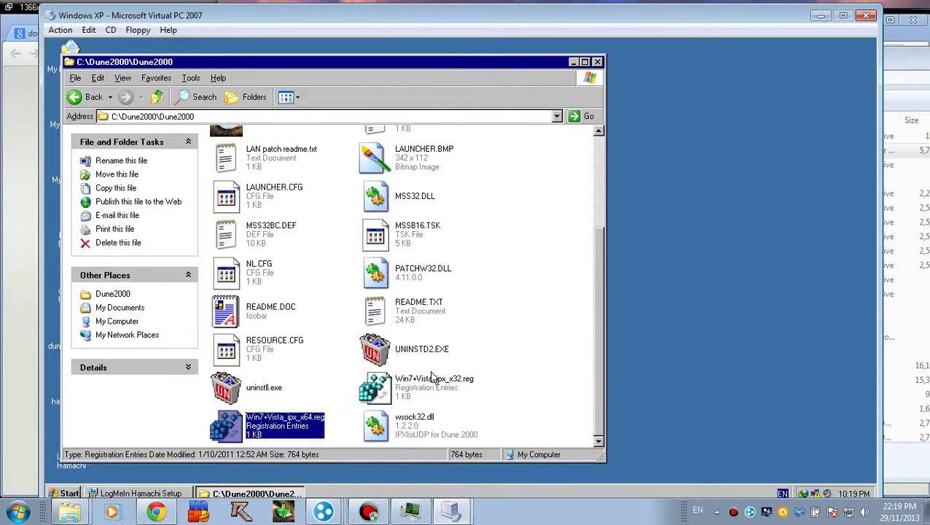
left_click(432, 375)
left_click(280, 422)
left_click(470, 378)
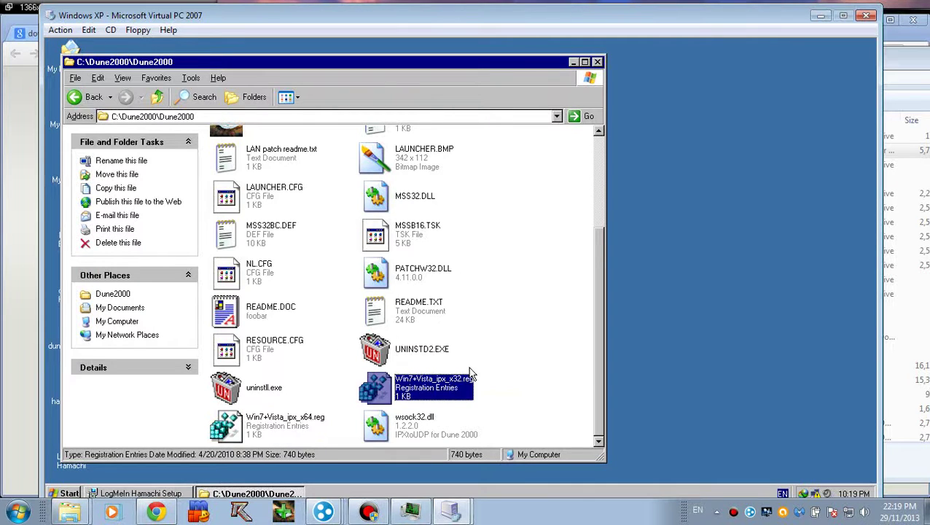
- Rename Win7+Vista_ipx_x32.reg in the game folder to Win7+Vista_ipx_x86.reg
right_click(462, 388)
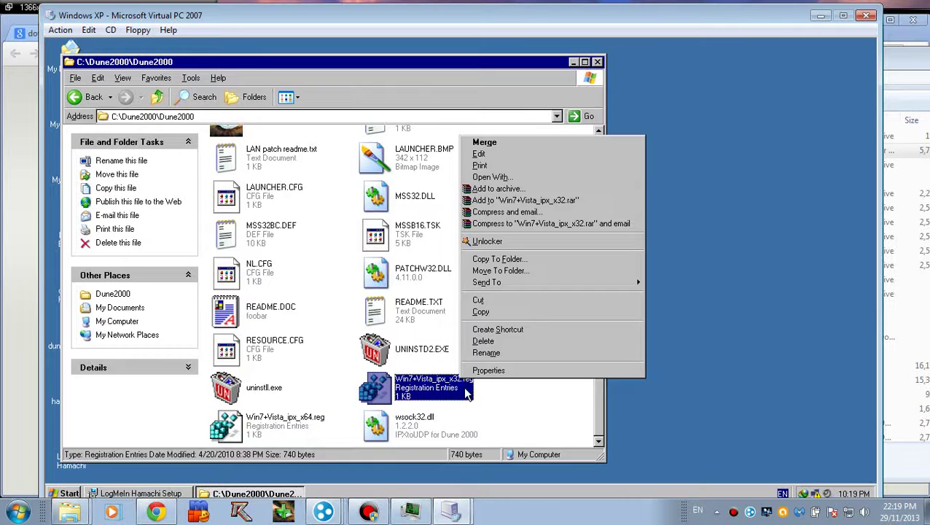
left_click(488, 353)
key("Right")
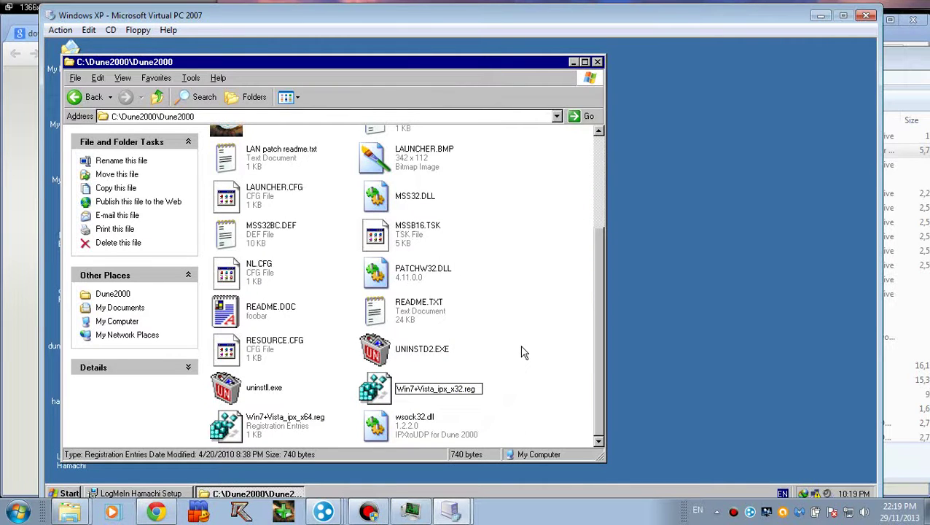
key("BackSpace")
key("BackSpace")
key("BackSpace")
type("x86")
left_click(492, 390)
left_click(457, 394)
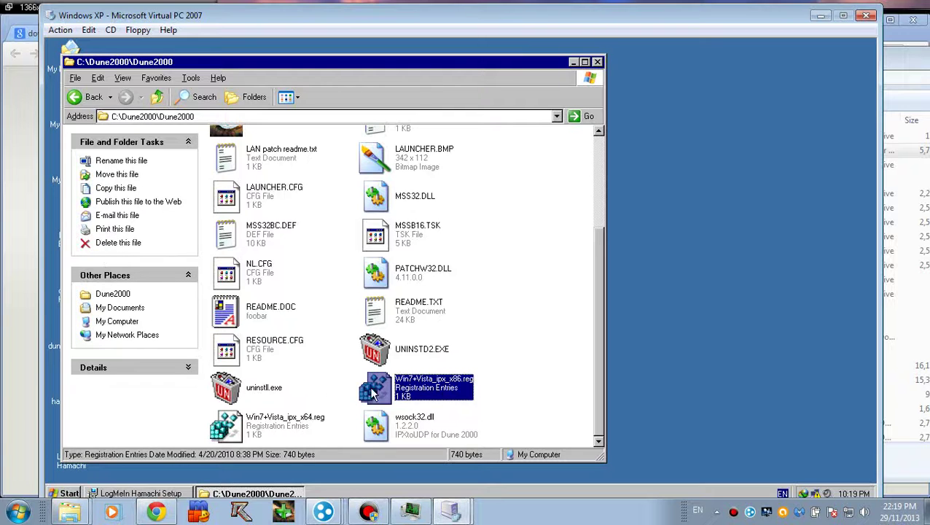
- Compare the x64 and x86 Win7+Vista registry files and return to the start of the folder's file list
left_click(278, 429)
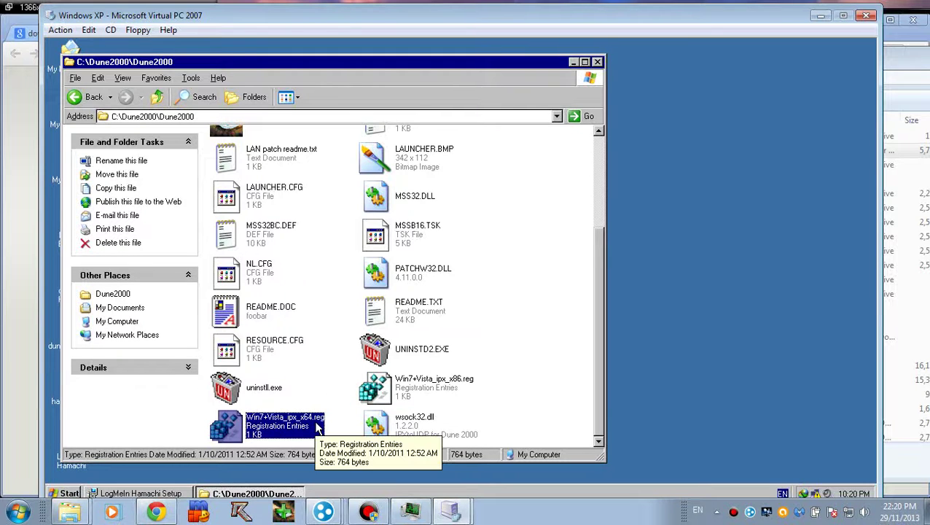
left_click(452, 379)
left_click(492, 318)
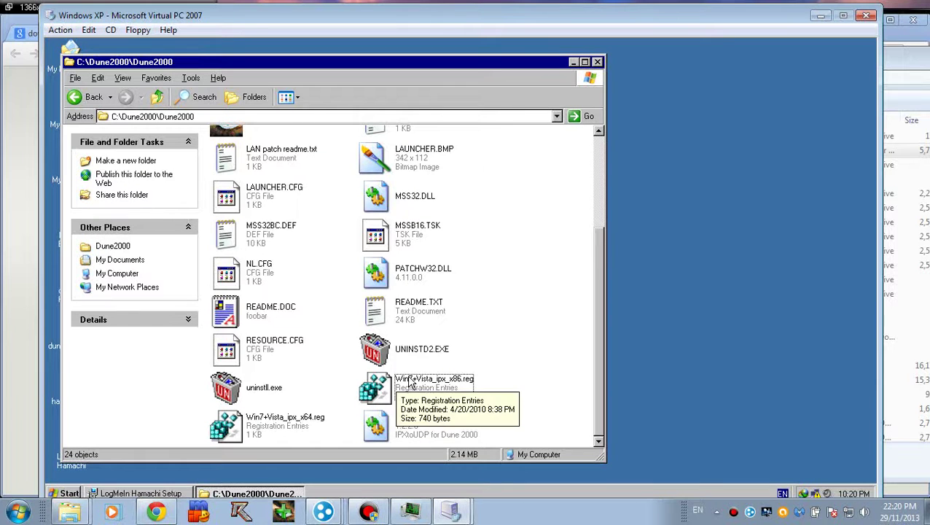
left_click(431, 377)
left_click(555, 372)
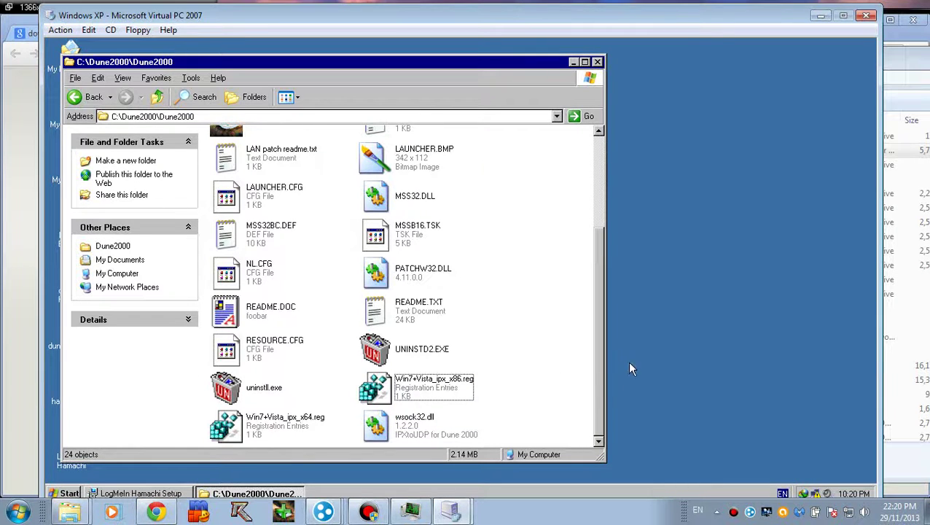
left_click_drag(602, 390, 590, 296)
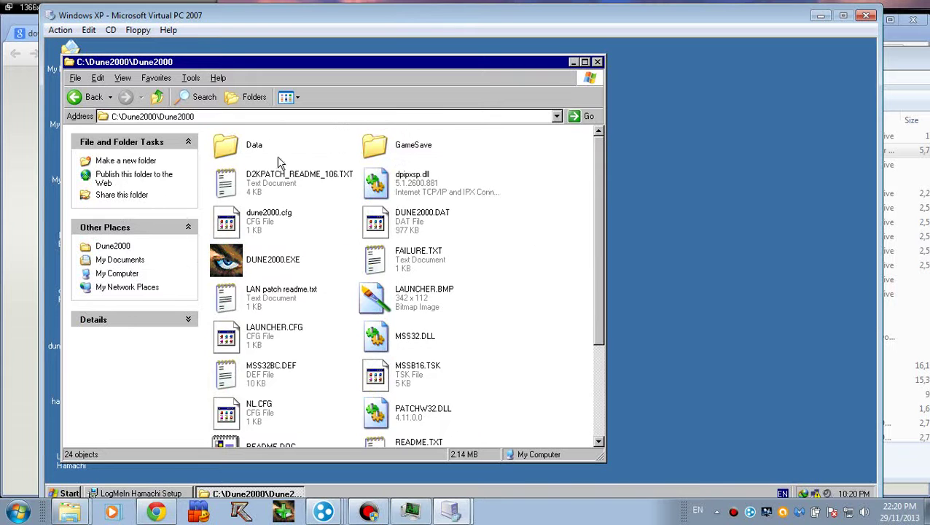
- Move the game folder window aside, finish the Hamachi setup with Launch Hamachi enabled, and look through Hamachi's menus
left_click_drag(376, 64, 561, 62)
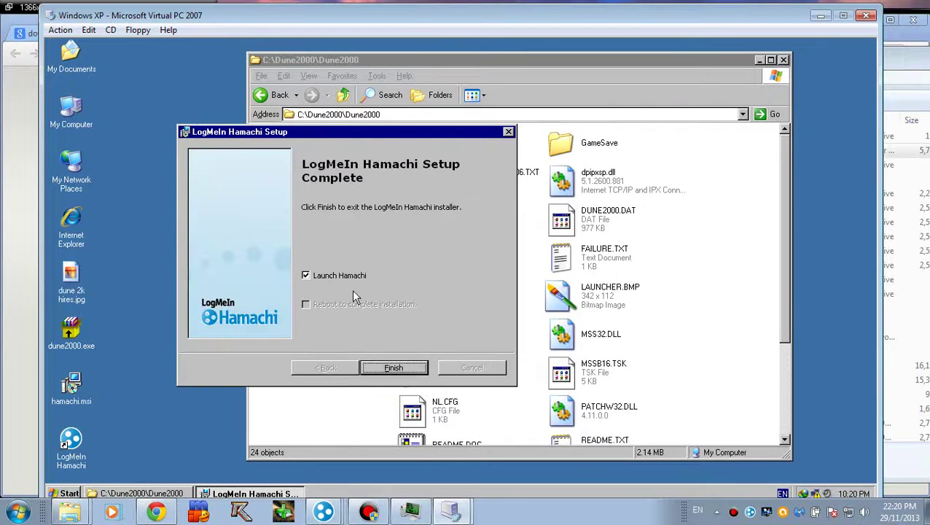
left_click(394, 368)
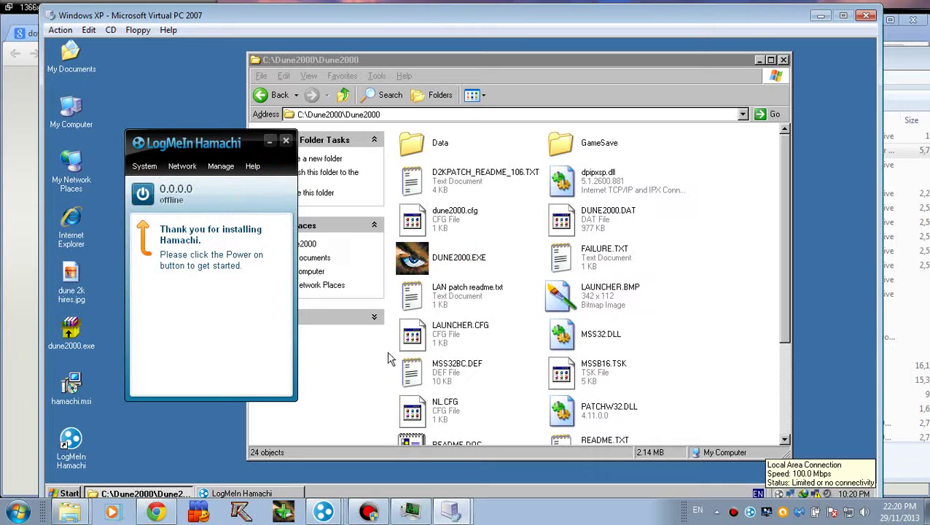
left_click(144, 167)
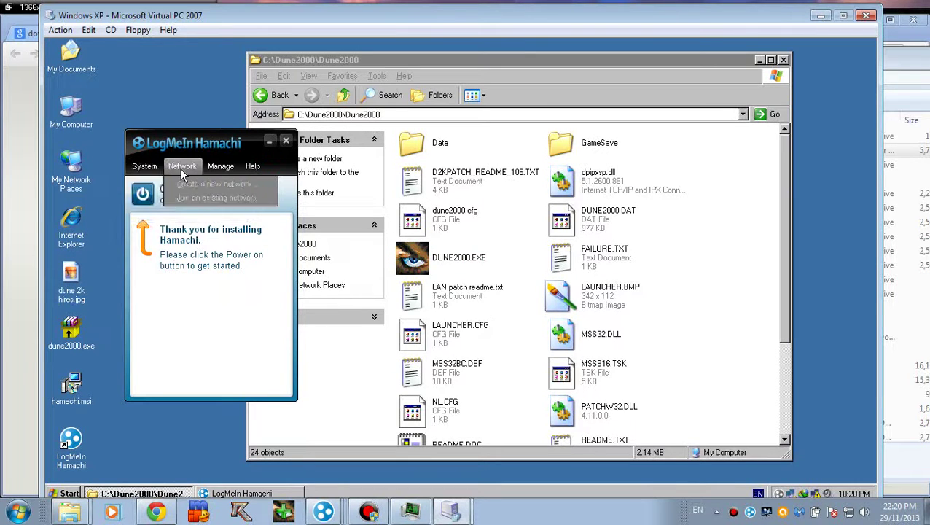
left_click(184, 219)
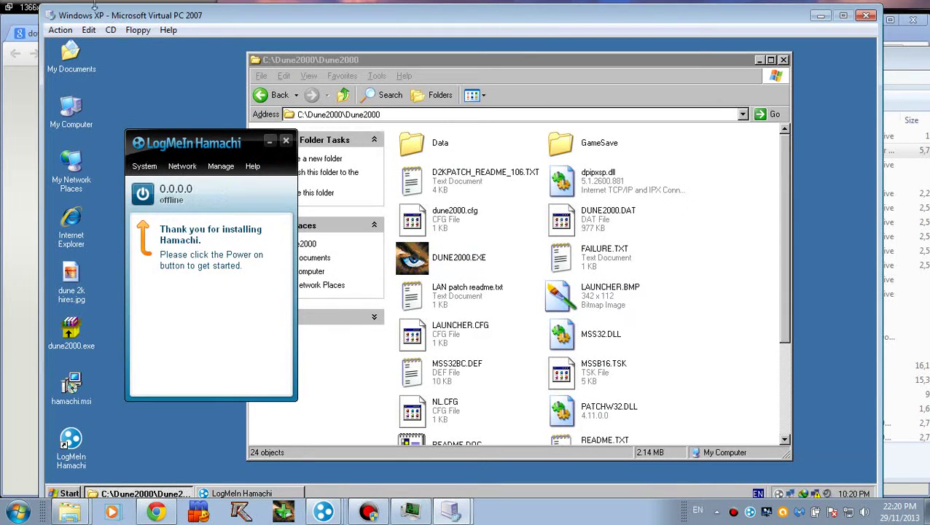
- In the virtual machine's networking settings, change Adapter 1 to Shared networking (NAT) and apply the change
left_click(89, 30)
left_click(110, 98)
left_click(458, 315)
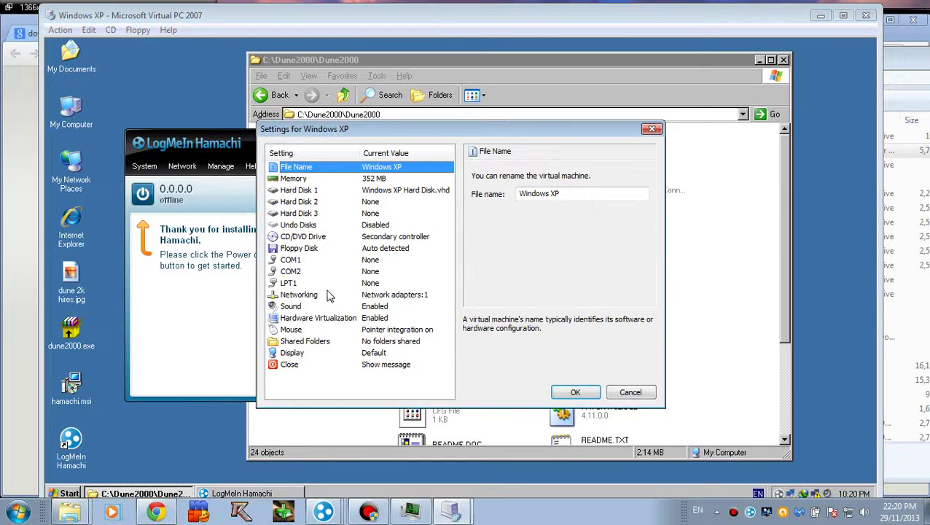
left_click(316, 329)
key("Up")
left_click(309, 307)
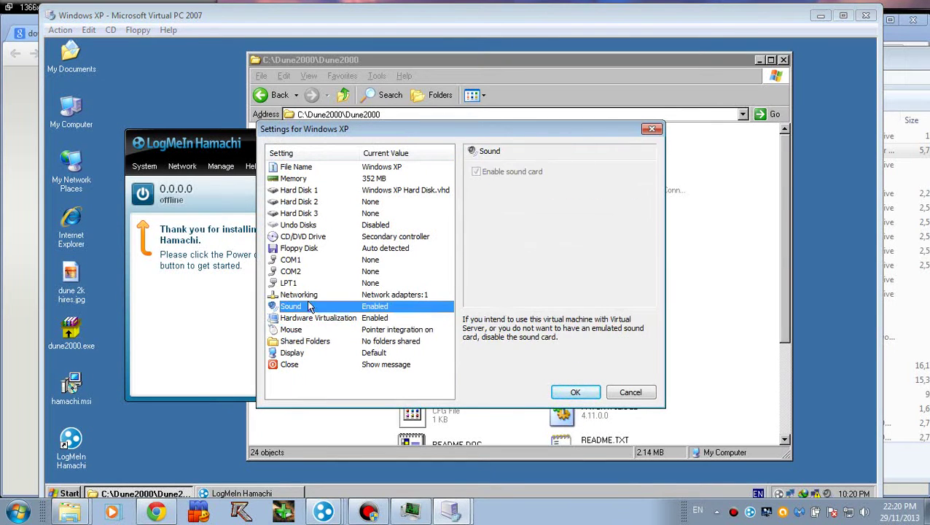
left_click(300, 295)
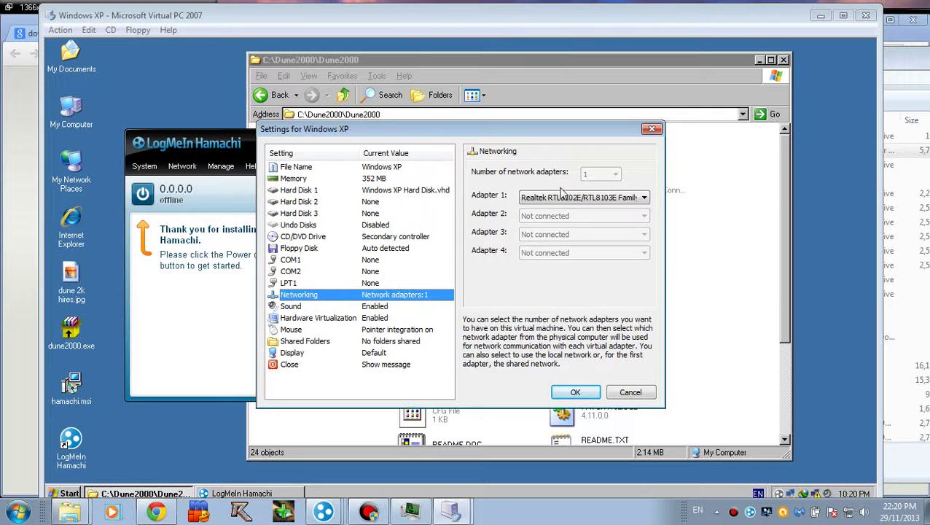
left_click(562, 196)
left_click(573, 263)
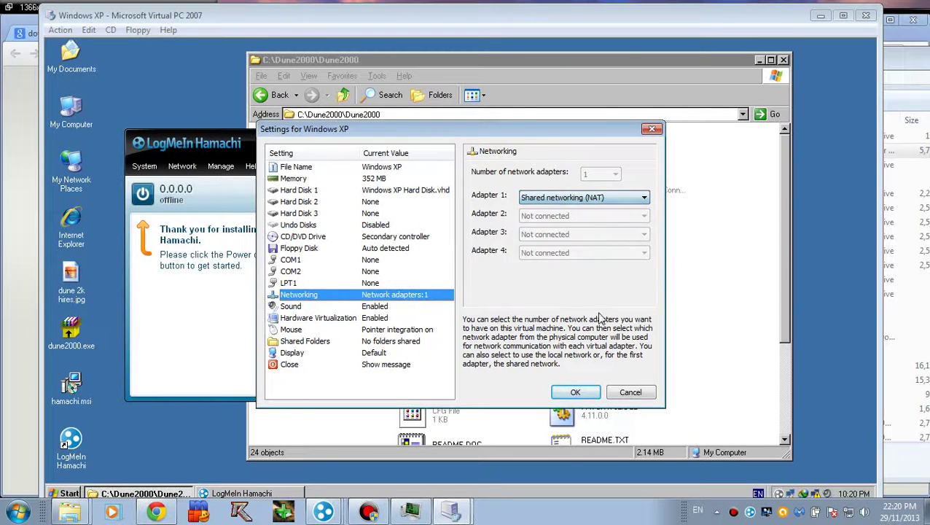
left_click(576, 392)
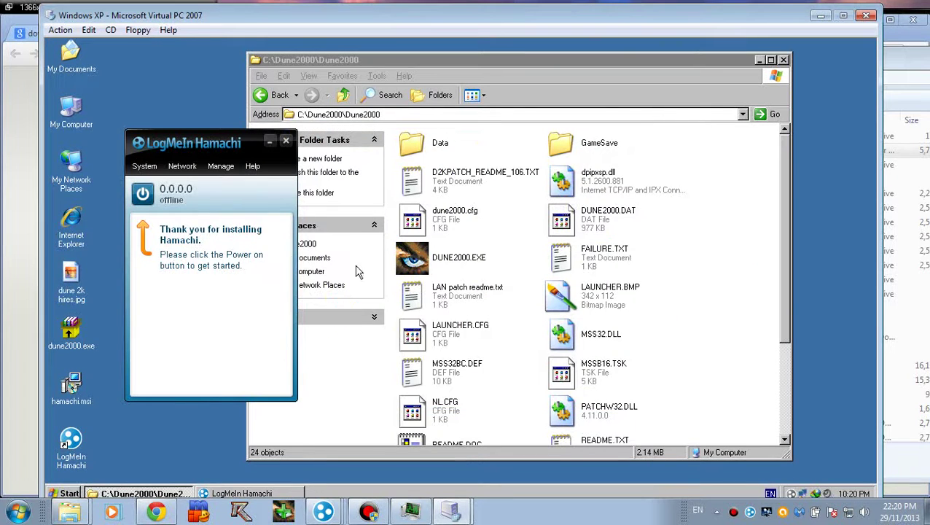
- Power on Hamachi and register this client under the name Test
left_click(806, 483)
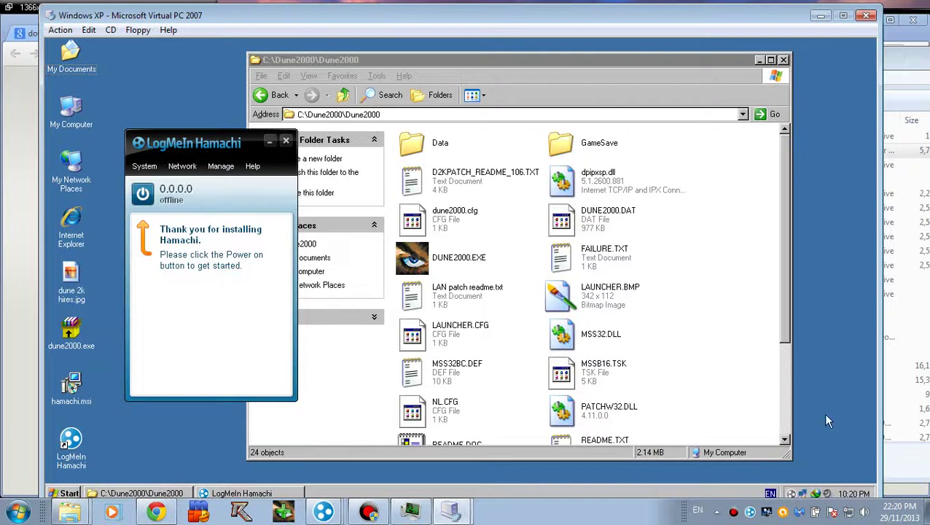
left_click(143, 193)
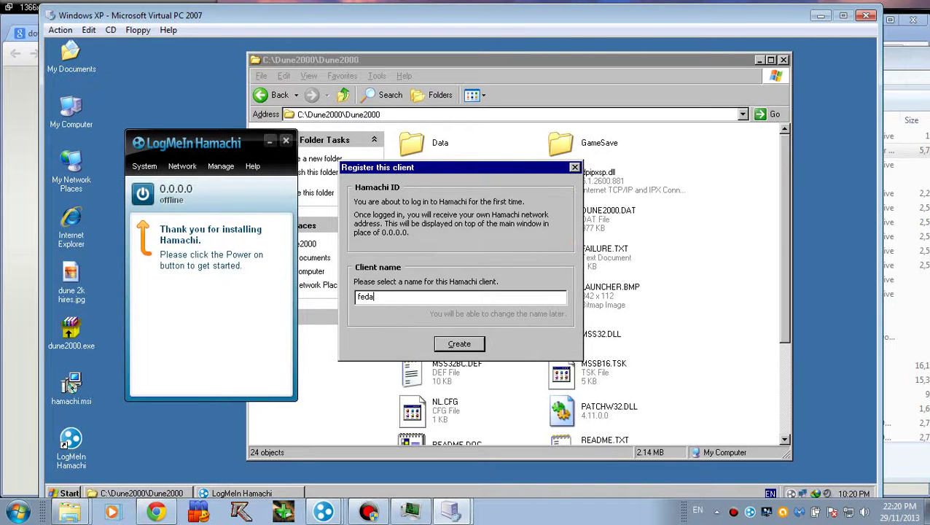
left_click_drag(379, 297, 320, 303)
key("BackSpace")
left_click(459, 343)
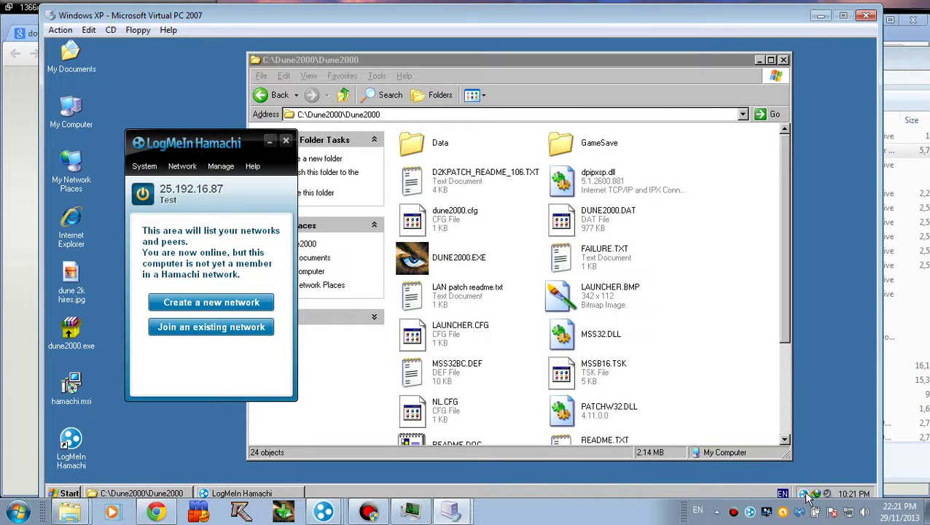
- Begin joining an existing Hamachi network, and open forum.dune2k.com in the virtual machine's Internet Explorer
left_click(210, 328)
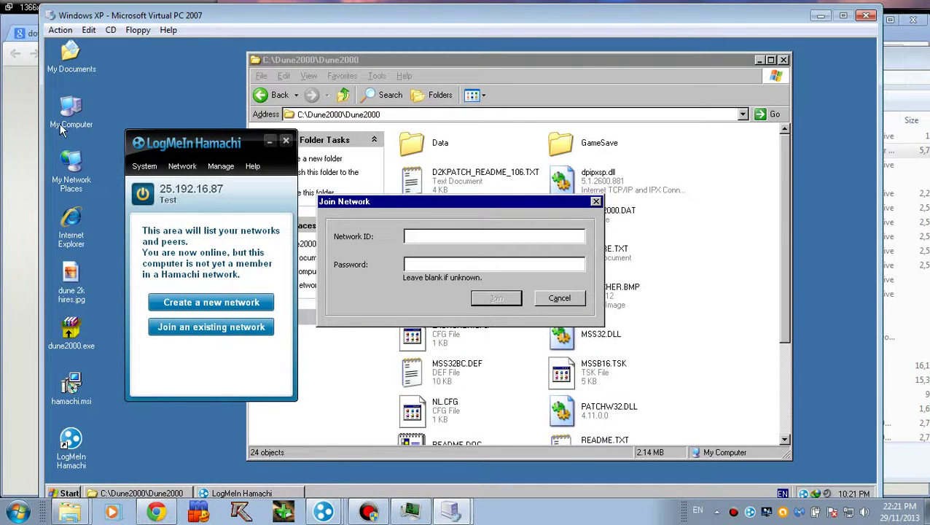
left_click(73, 239)
double_click(75, 238)
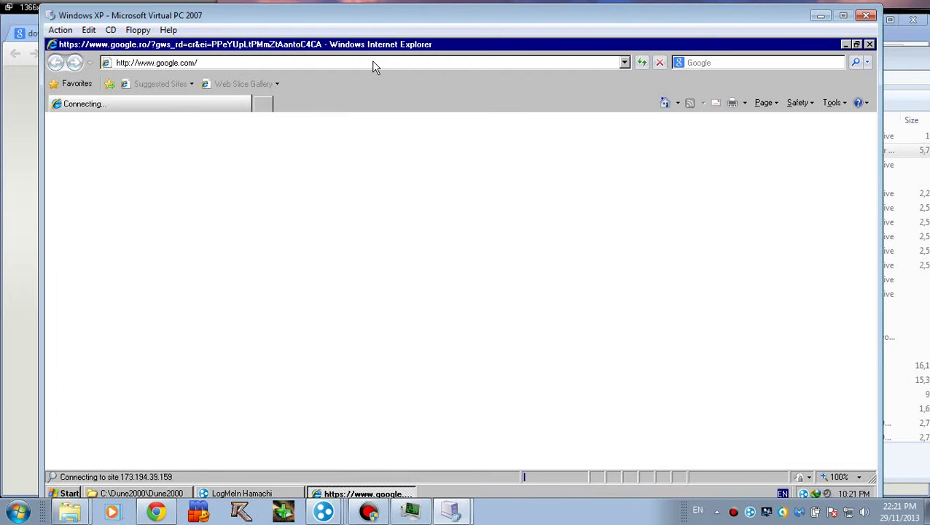
left_click(263, 62)
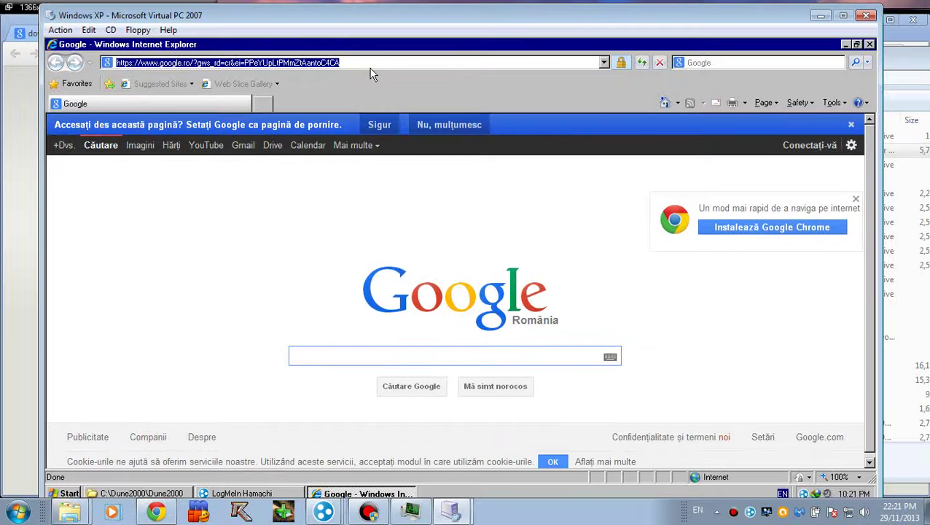
type("forum.dune2k.com")
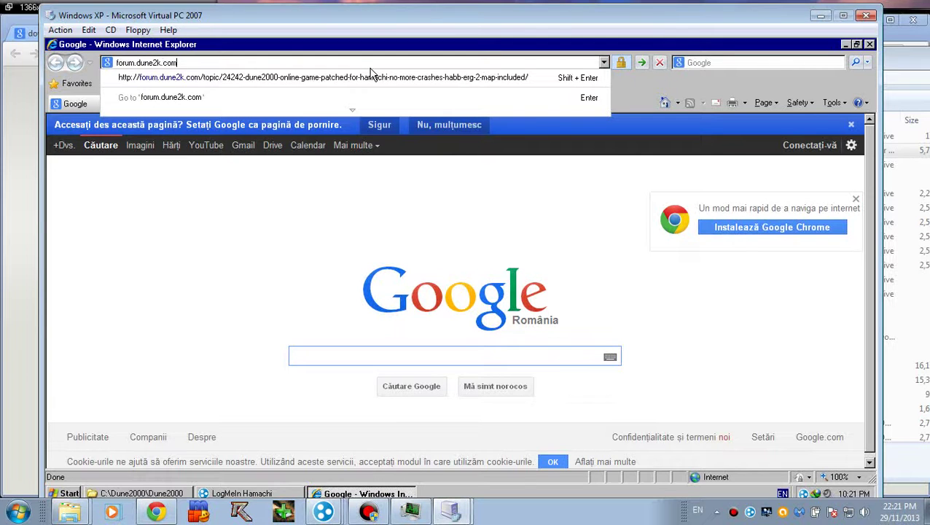
key("Return")
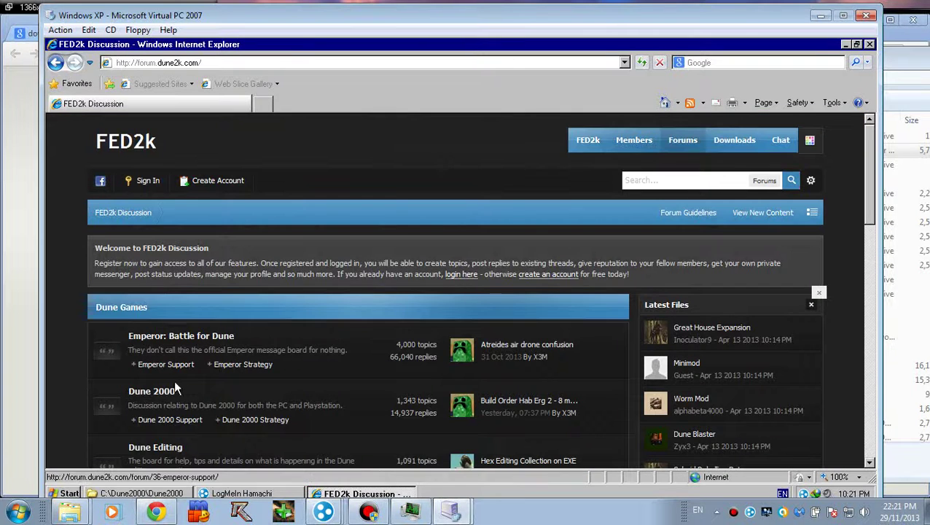
- On page 2 of the Dune 2000 forum, open the topic "End of Dune2k multiplayer on RetrOnline Hamachi network"
left_click(164, 397)
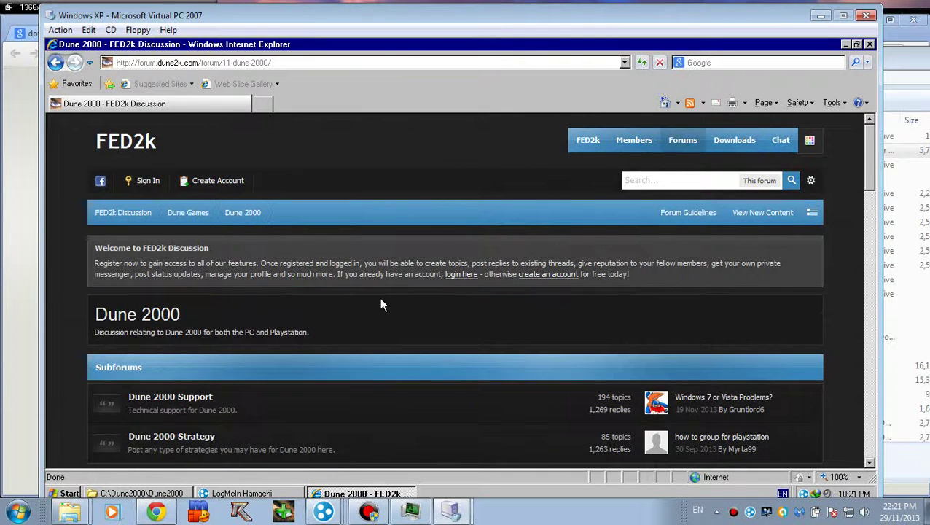
left_click_drag(868, 156, 843, 402)
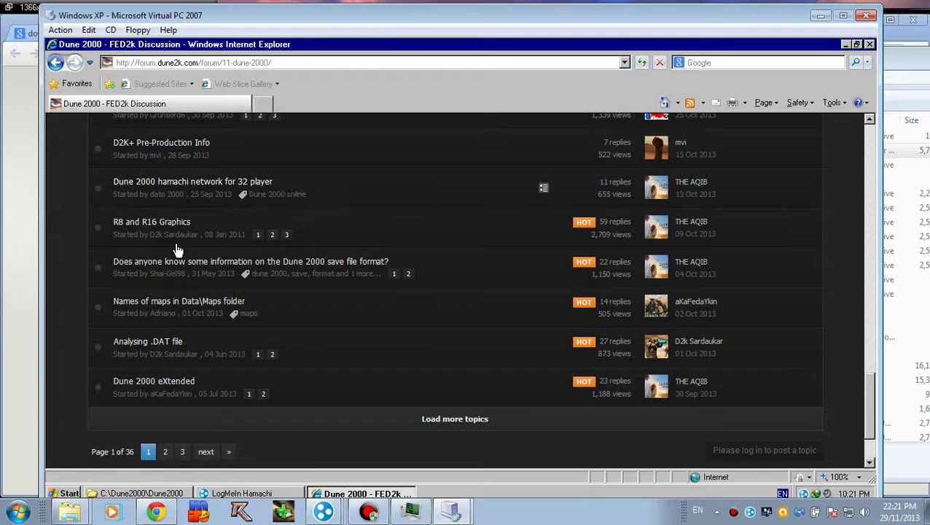
left_click(165, 451)
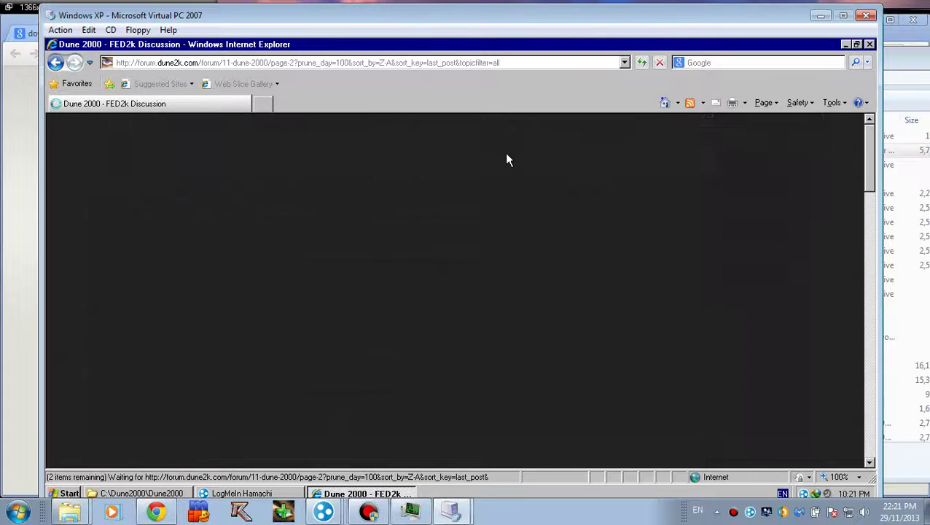
scroll(873, 178, "down", 1)
left_click_drag(872, 178, 868, 291)
left_click(306, 175)
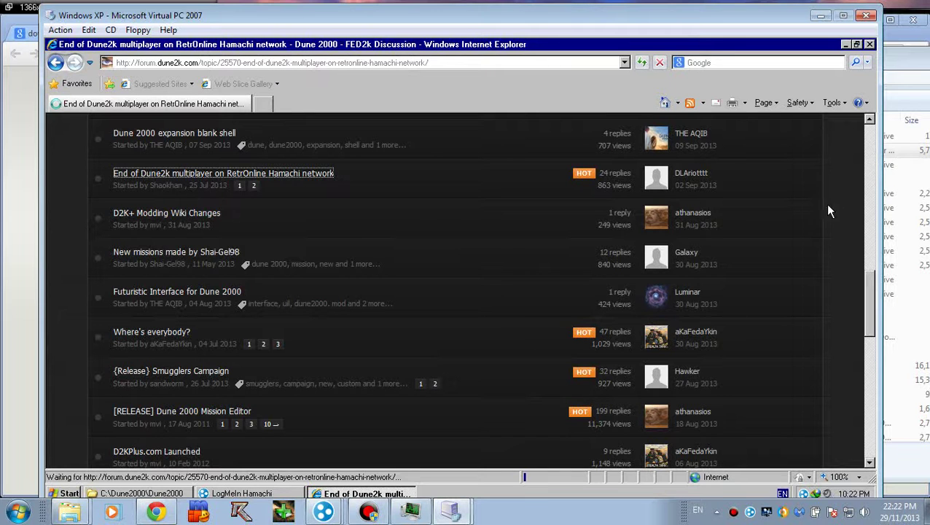
mouse_move(868, 141)
left_mouse_down()
mouse_move(869, 164)
mouse_move(869, 154)
left_mouse_up()
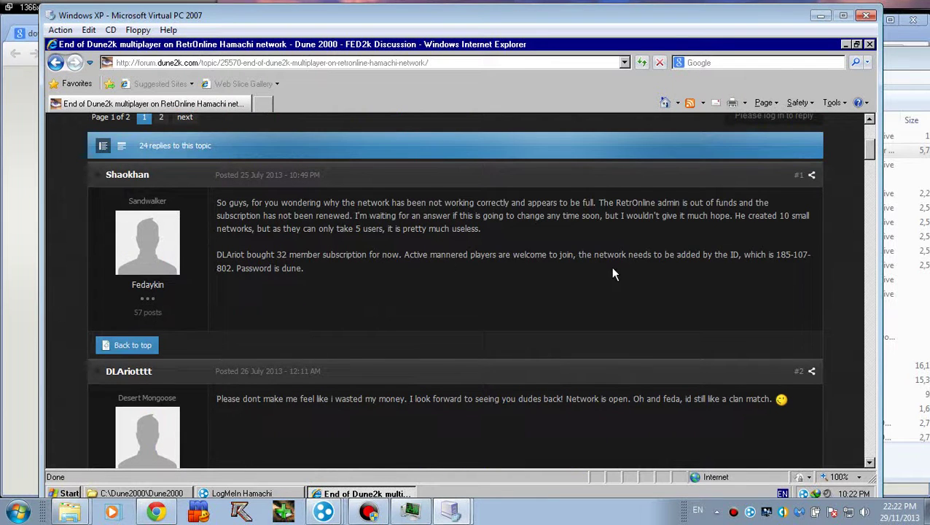
left_click_drag(776, 255, 228, 270)
key("ctrl+c")
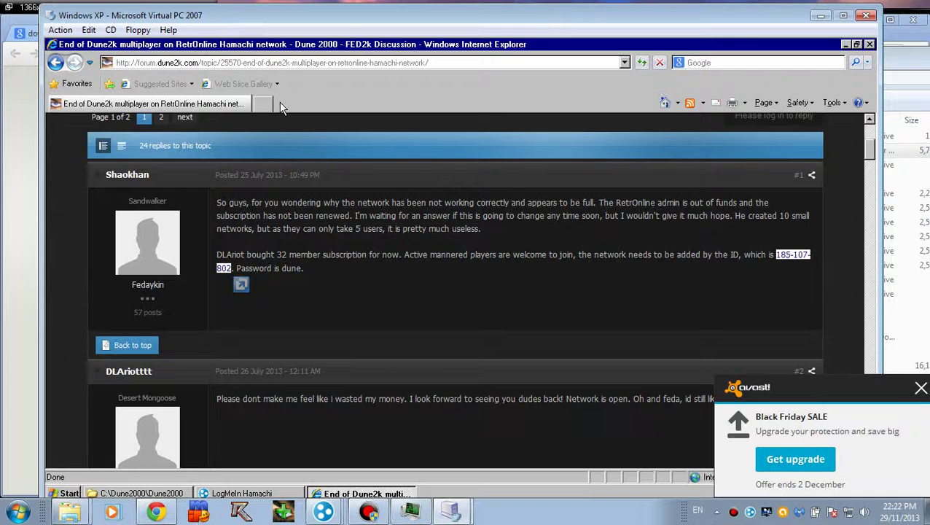
left_click(244, 493)
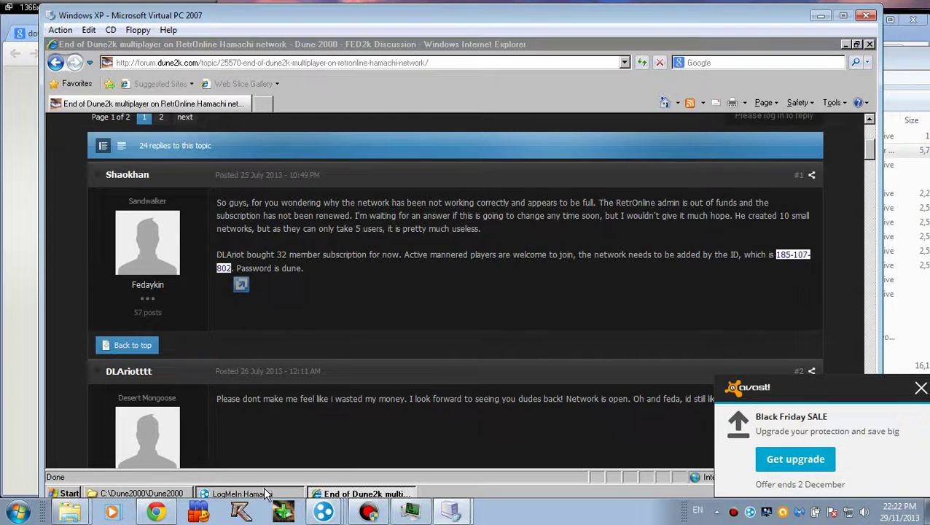
key("ctrl+v")
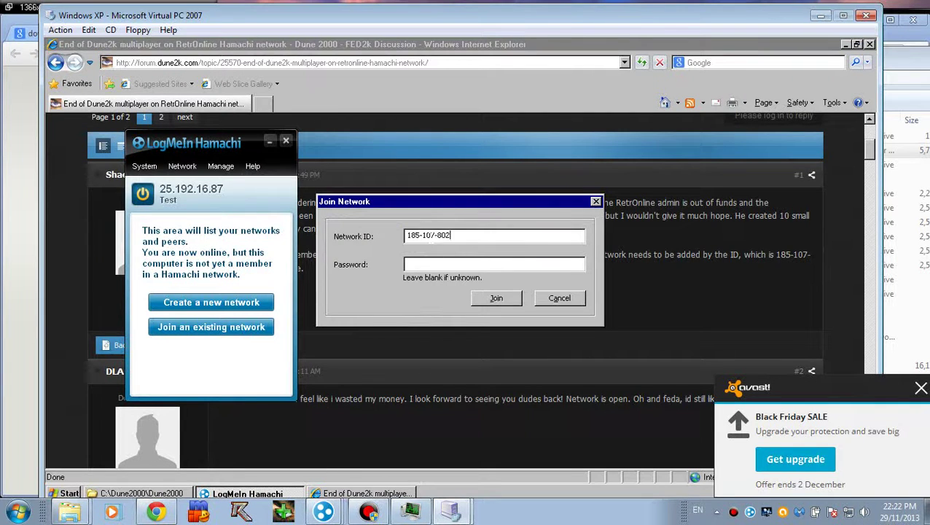
- Check the network password in the forum post, enter it in the Join Network dialog, and try to join
left_click_drag(414, 201, 486, 188)
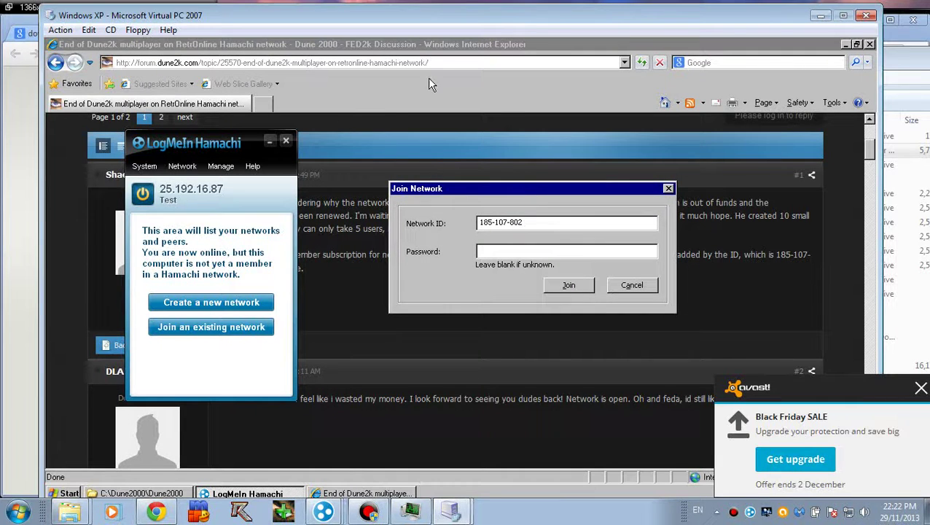
left_click(499, 120)
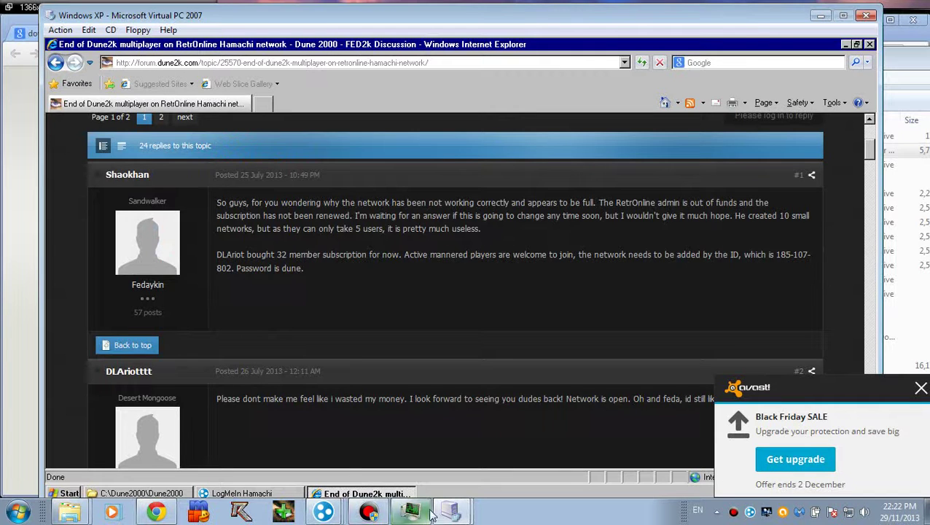
left_click(240, 493)
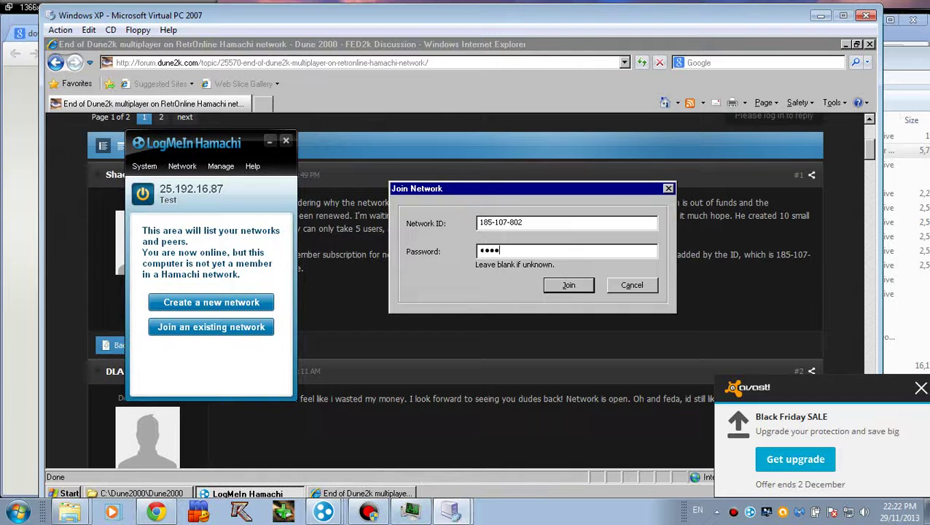
left_click(571, 290)
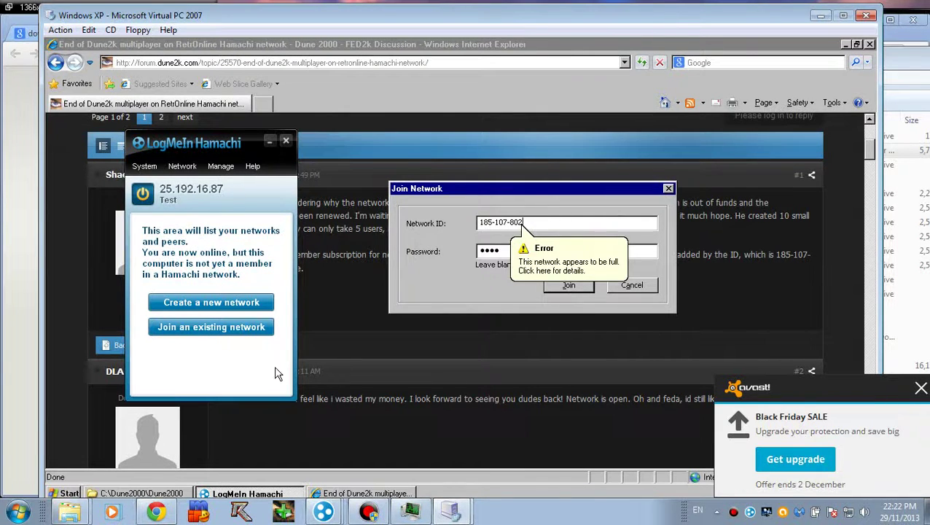
- Check the occupancy of the Dune 2000 Online network in the host's Hamachi client, and return to the entered network ID
mouse_move(327, 510)
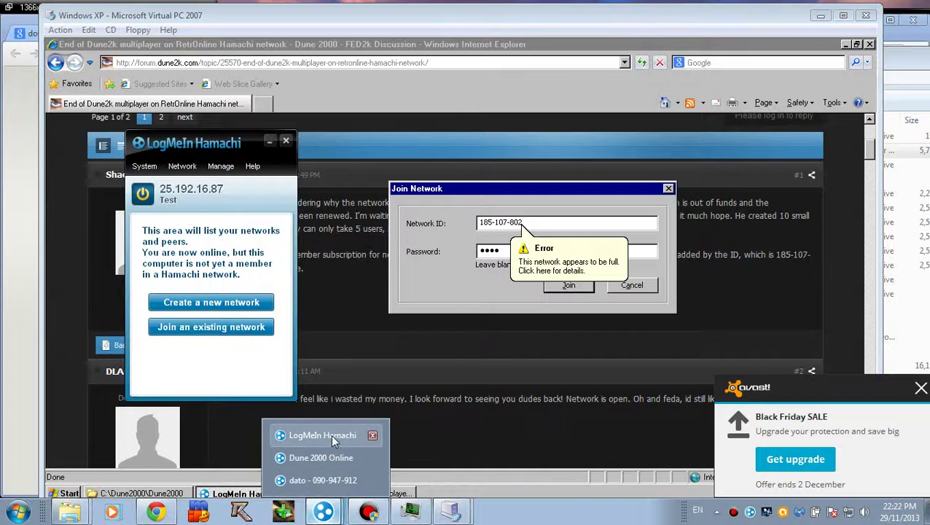
left_click(331, 434)
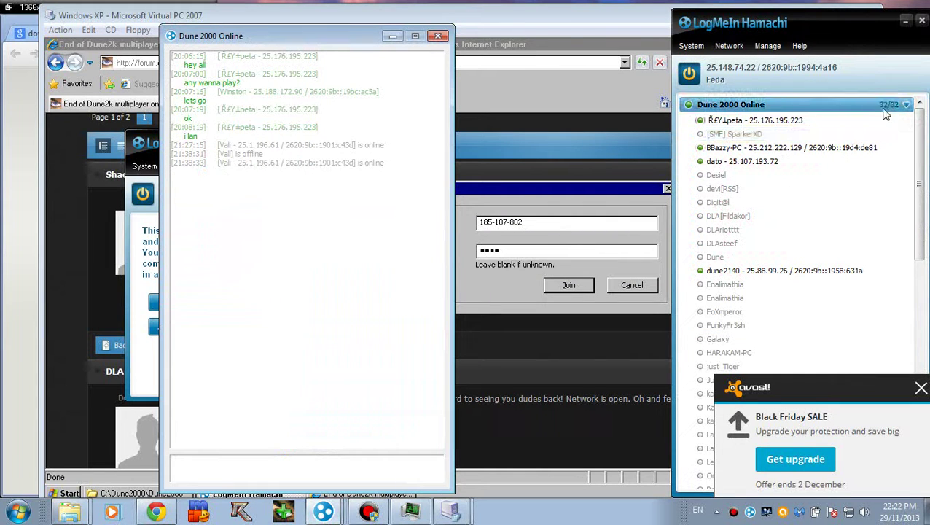
left_click(628, 198)
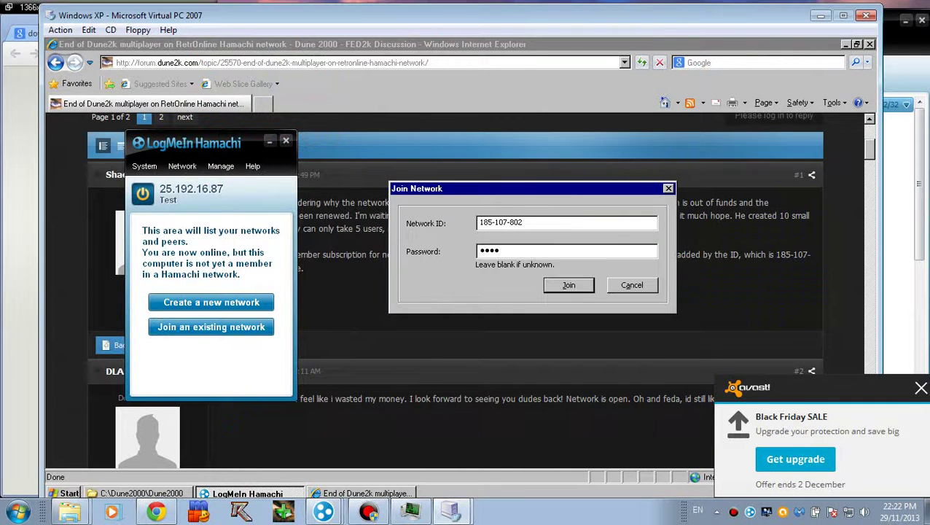
left_click_drag(524, 222, 468, 225)
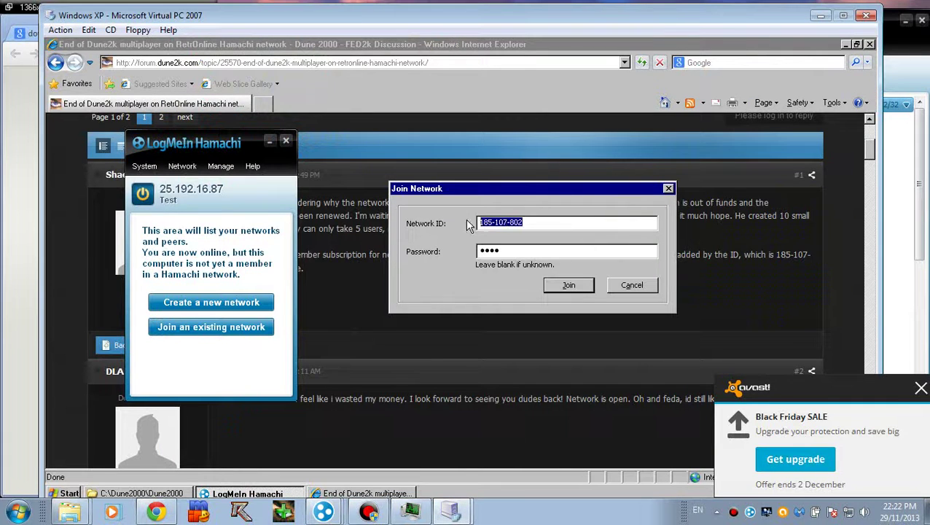
left_click(553, 229)
- Examine the Dune Legacy and dune2000.my1.ru networks and their members in the host's Hamachi client
left_click(908, 203)
scroll(904, 291, "down", 10)
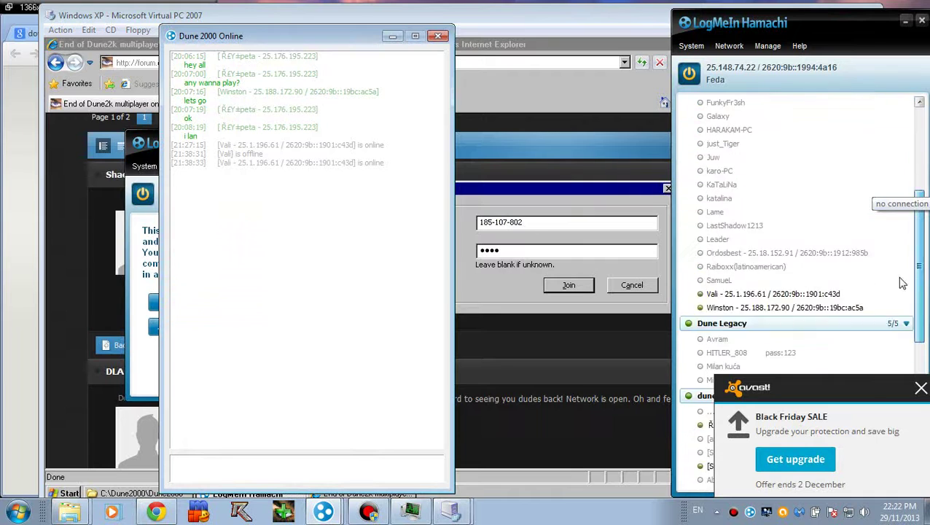
scroll(904, 306, "down", 2)
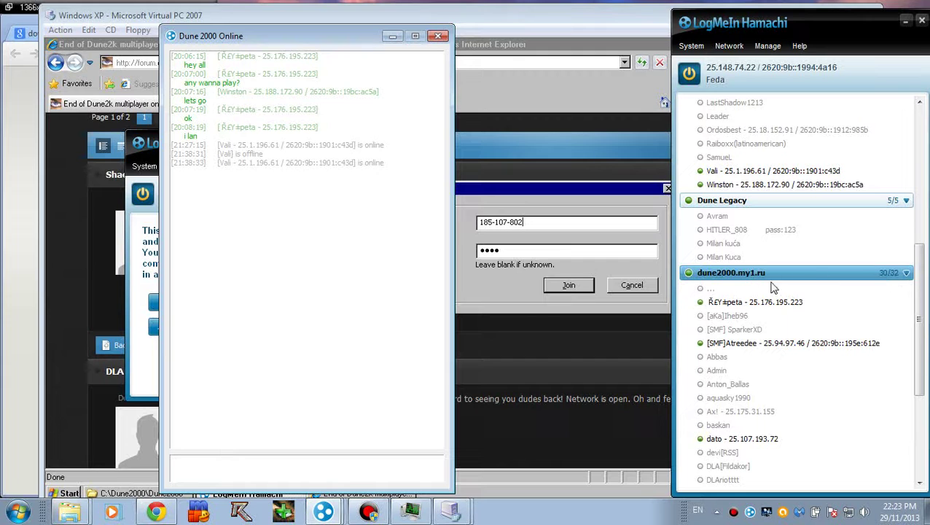
left_click_drag(567, 192, 527, 192)
left_click(893, 306)
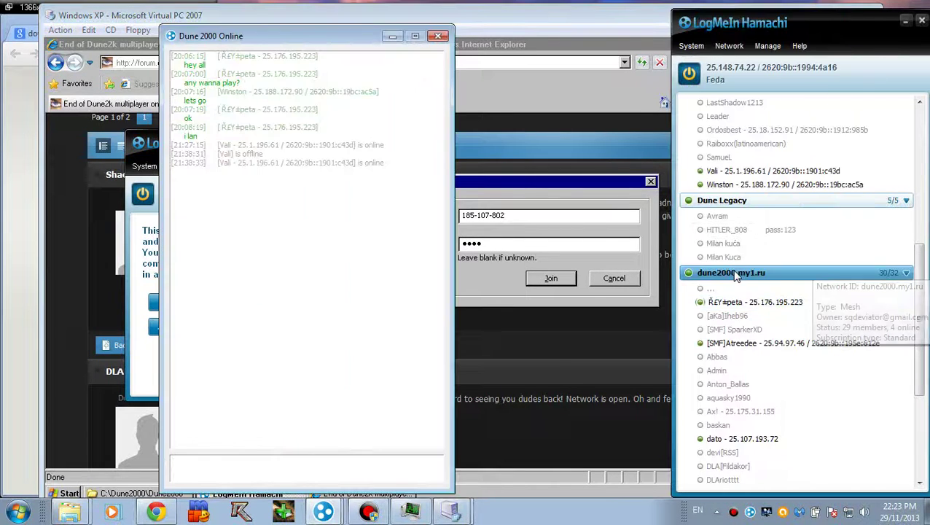
right_click(745, 273)
key("Escape")
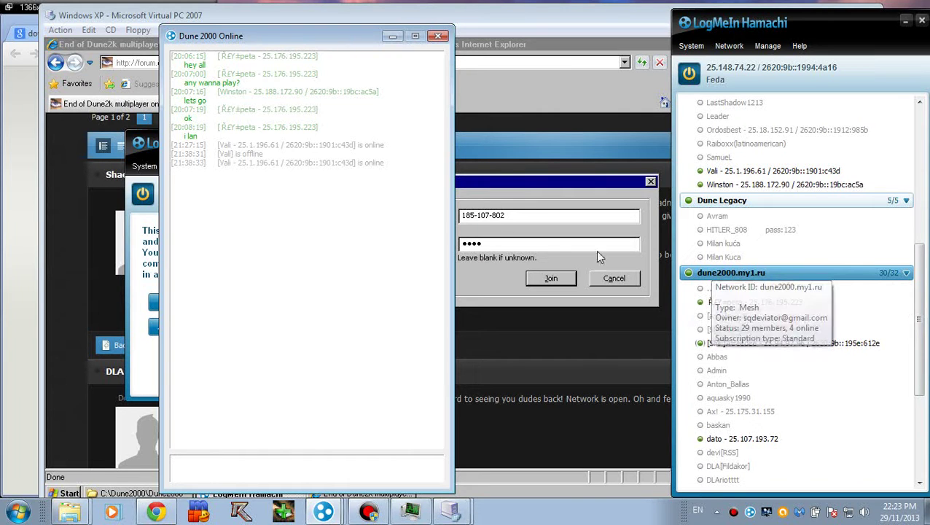
- Try again to join network 185-107-802 from the virtual machine, and look back at the host's Hamachi network list
left_click(515, 248)
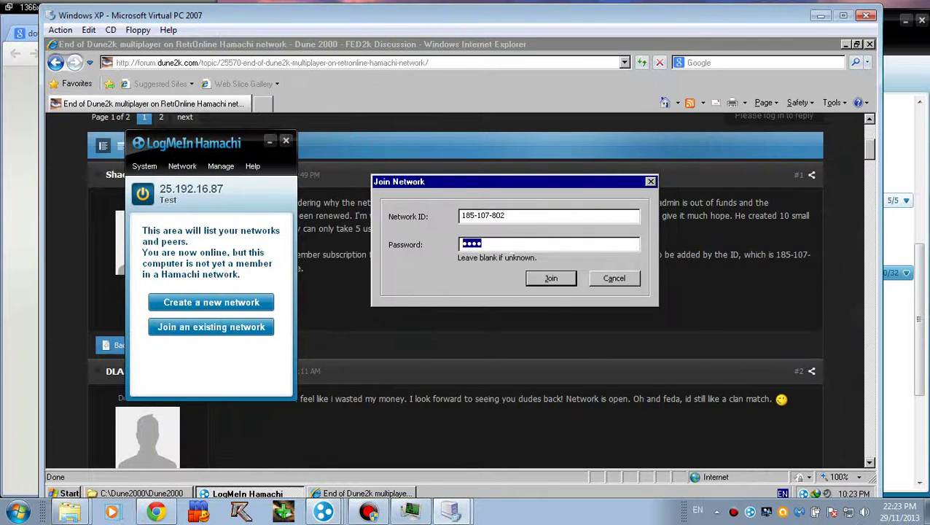
left_click(515, 248)
left_click(554, 279)
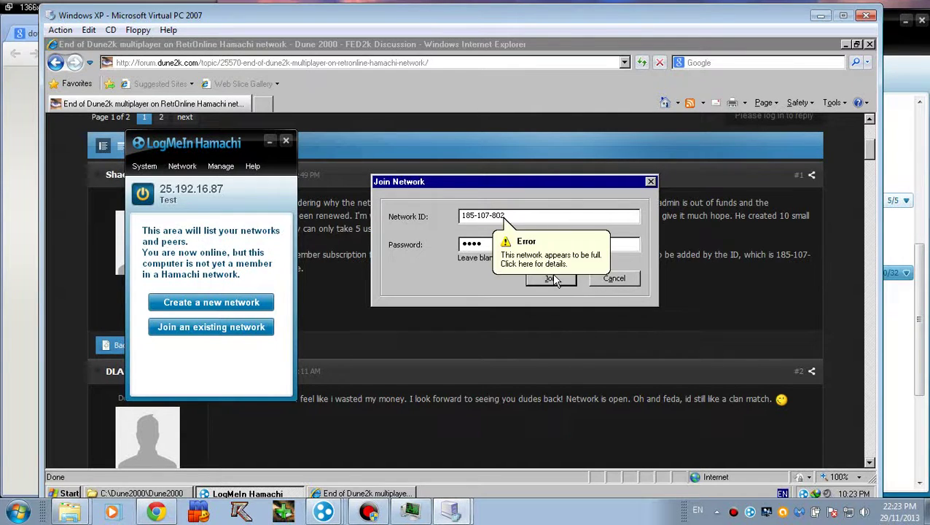
mouse_move(323, 512)
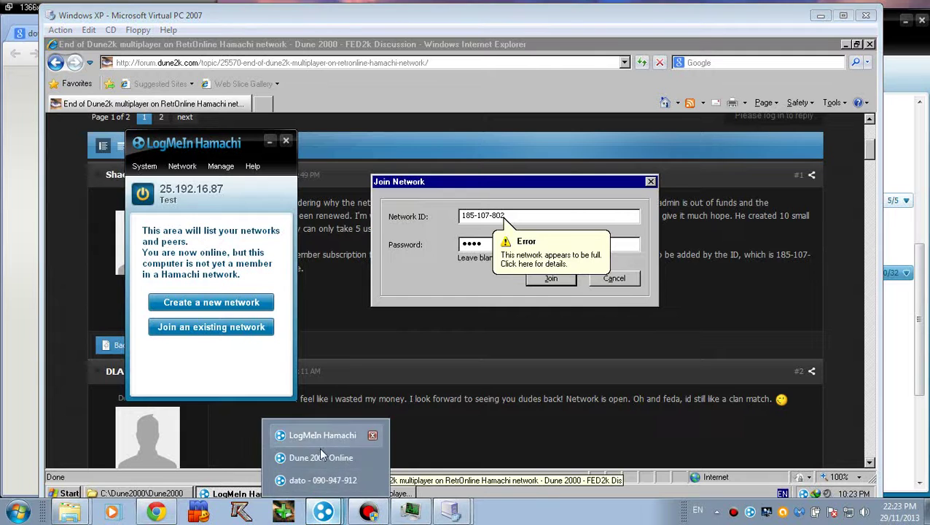
left_click(324, 452)
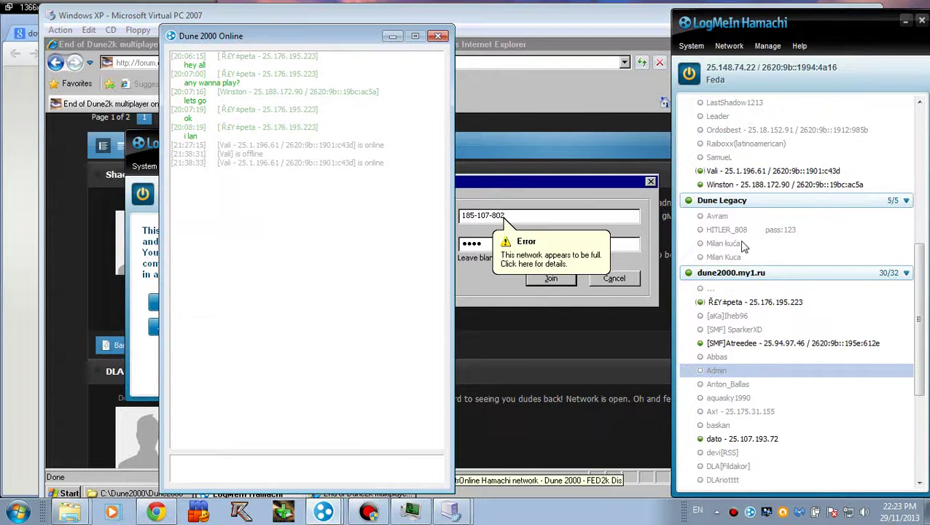
- Cancel joining the network, and close the Hamachi and Internet Explorer windows in the virtual machine
left_click(576, 314)
key("Escape")
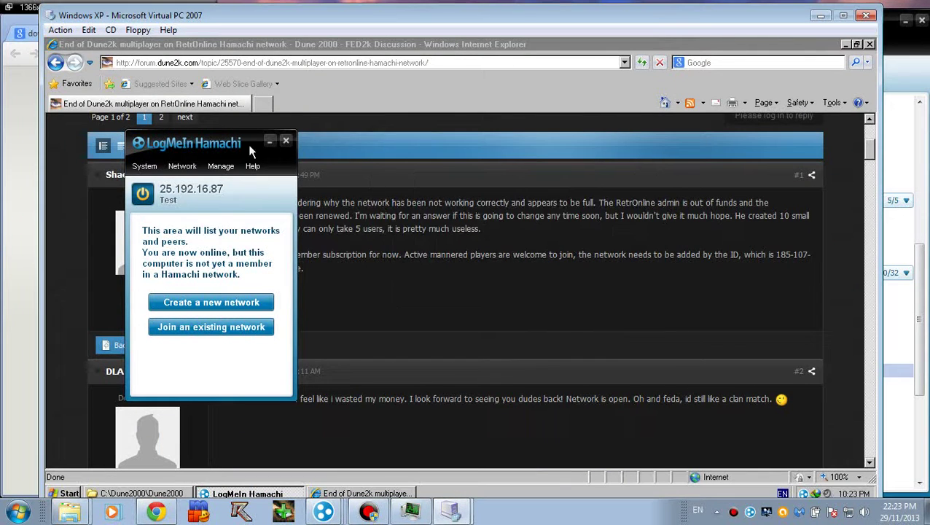
left_click(286, 140)
left_click(869, 44)
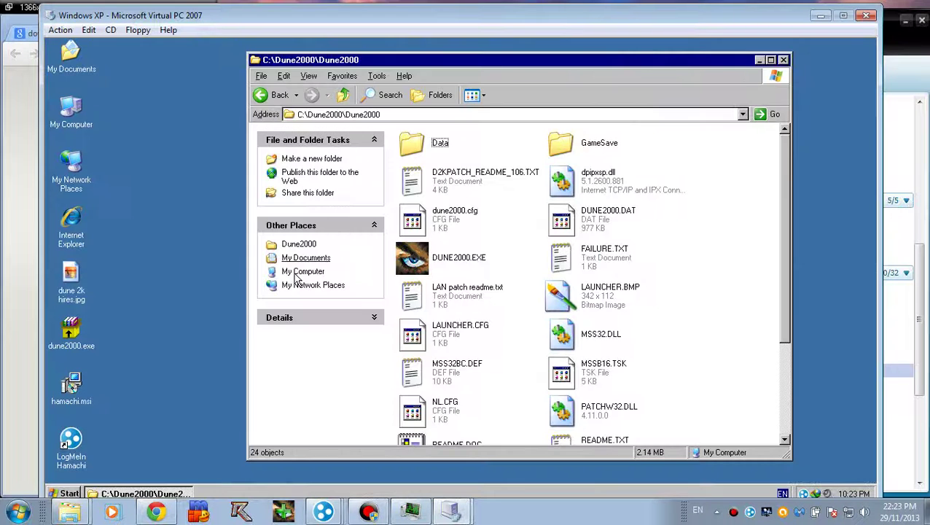
- Launch DUNE2000.EXE in the virtual machine and accept the IPXtoUDP patch licence agreement
double_click(441, 263)
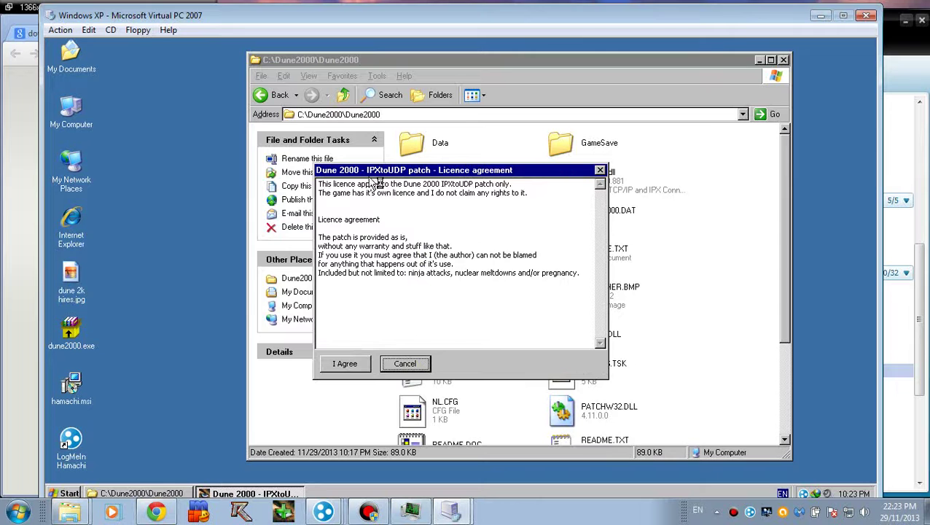
left_click_drag(407, 172, 243, 143)
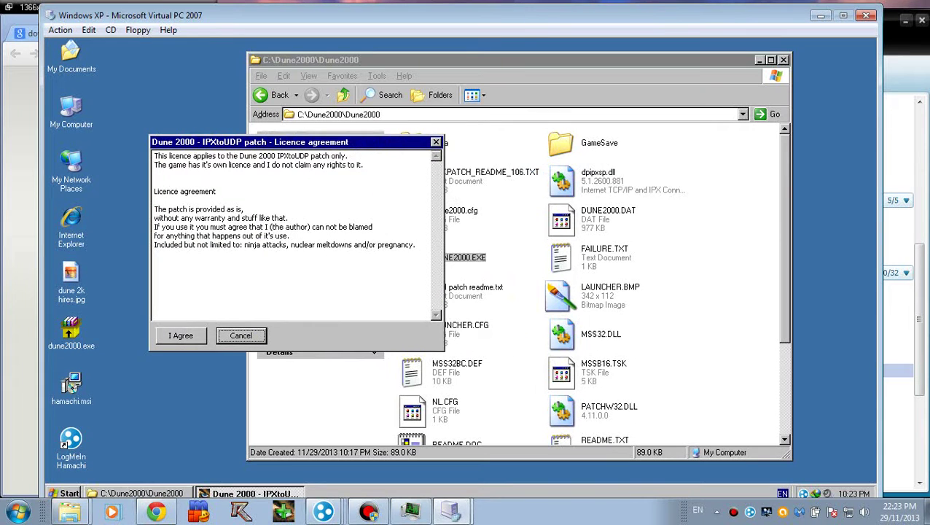
left_click(178, 336)
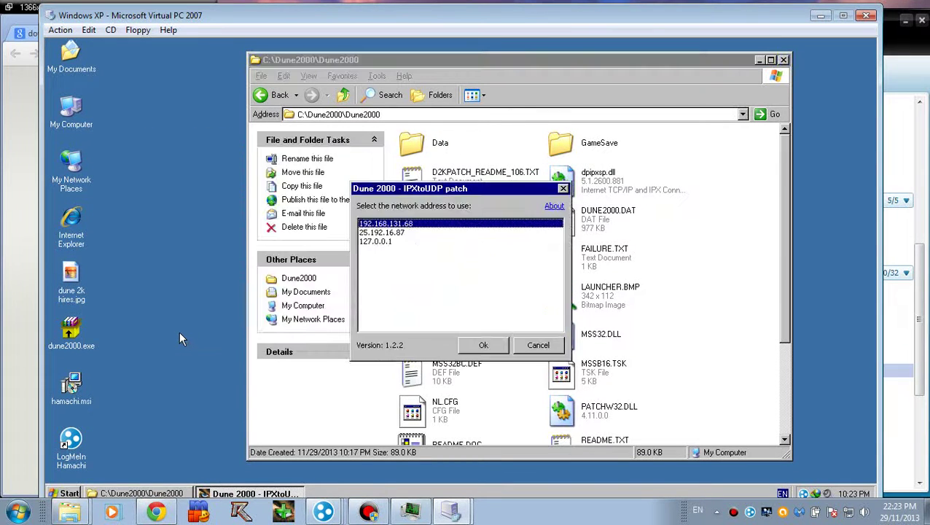
- Select 25.192.16.87 as the network address for the IPXtoUDP patch
left_click(385, 230)
left_click(388, 241)
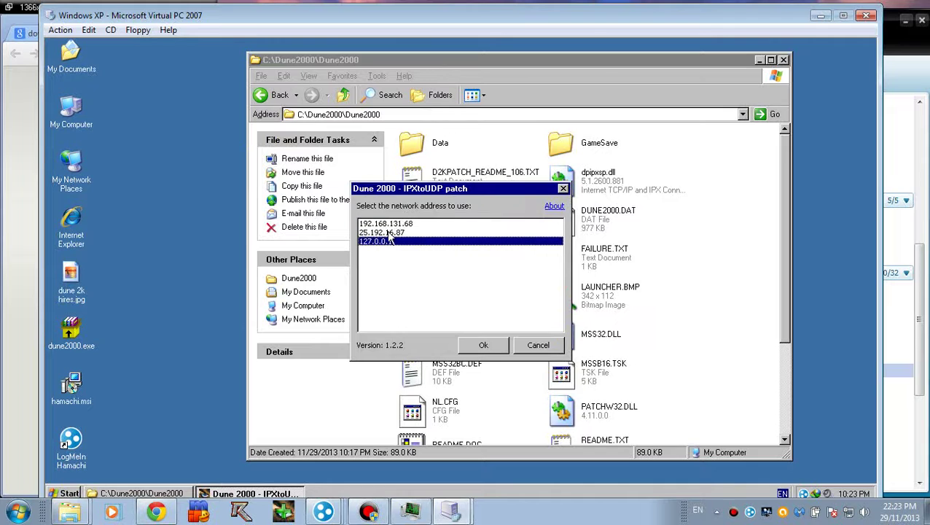
left_click(388, 232)
left_click(388, 223)
left_click(391, 232)
left_click(391, 241)
left_click(397, 232)
left_click(403, 224)
left_click(394, 242)
left_click(397, 225)
left_click(395, 232)
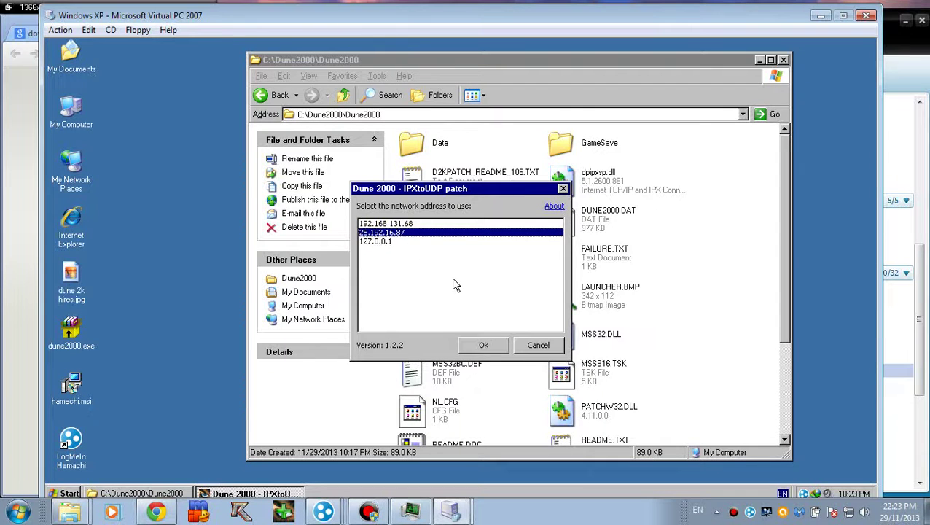
left_click(381, 242)
left_click(409, 232)
- Compare the selected address with the one in the virtual machine's Hamachi client, and start the game on it
left_click_drag(386, 190, 152, 169)
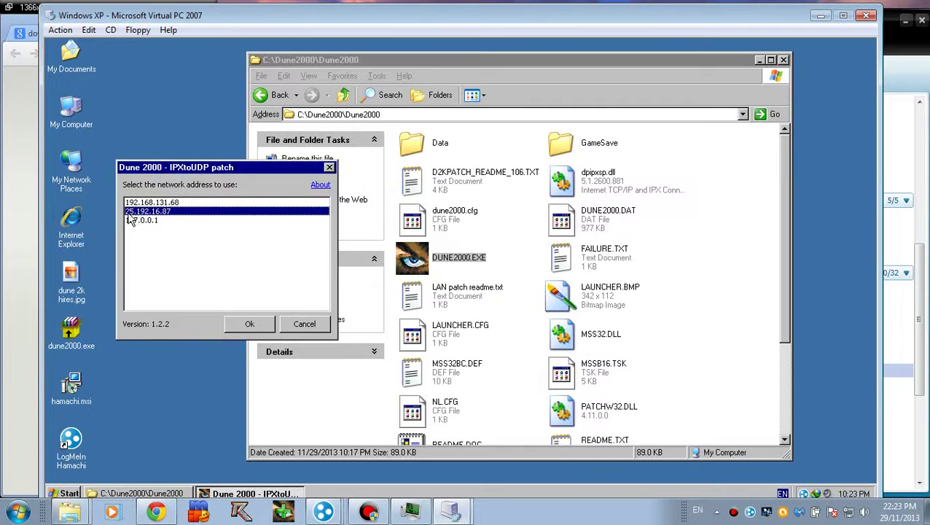
left_click(804, 493)
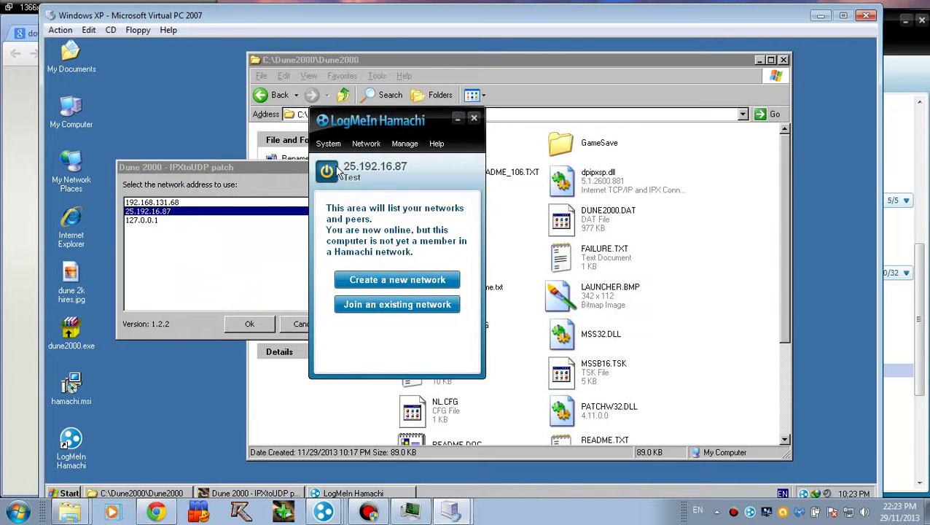
left_click_drag(200, 167, 189, 141)
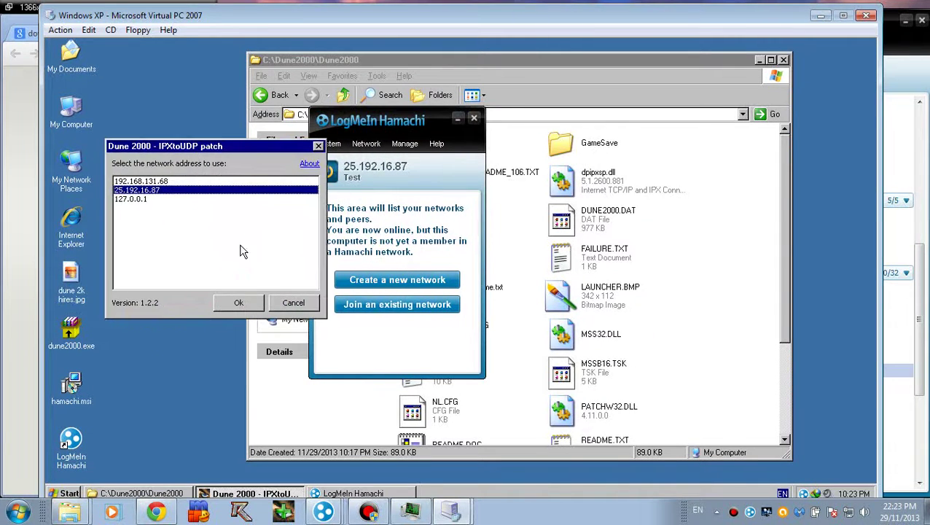
left_click(240, 301)
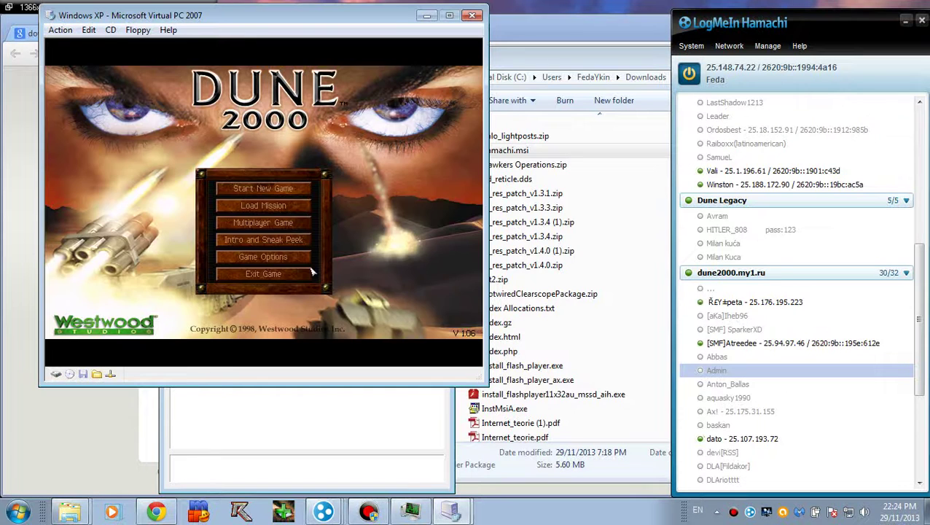
- Open the game's LAN multiplayer screen and select the Dune2000 Lobby
left_click(262, 223)
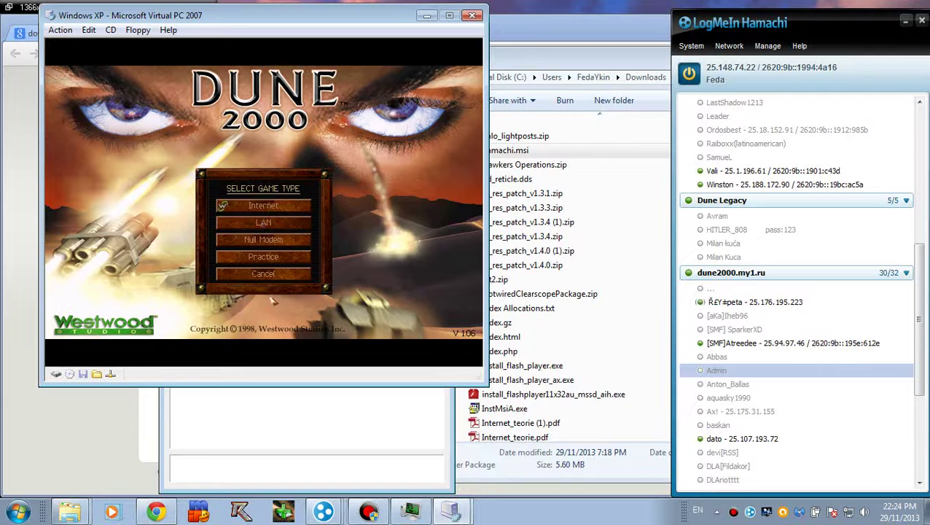
left_click(266, 226)
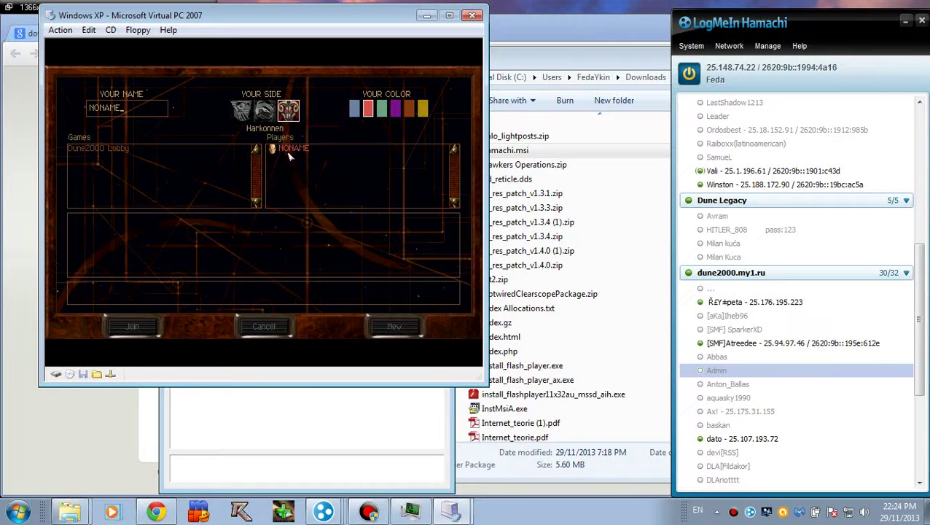
left_click(97, 148)
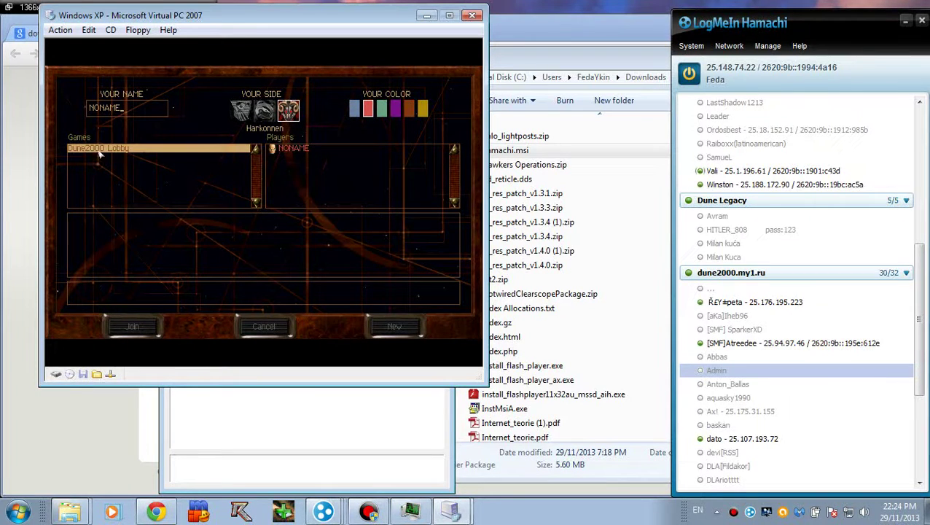
- Leave the LAN lobby and exit Dune 2000
left_click(268, 326)
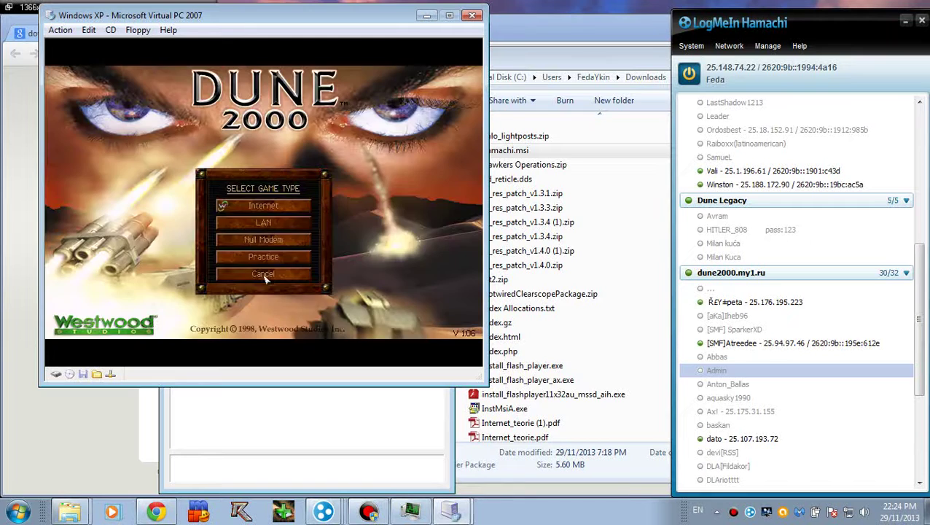
left_click(267, 276)
left_click(271, 275)
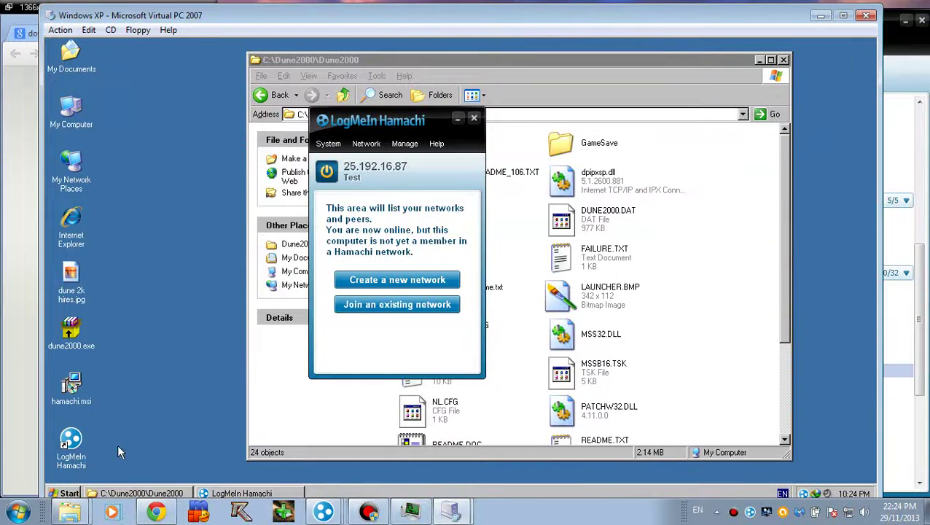
left_click(70, 493)
mouse_move(144, 384)
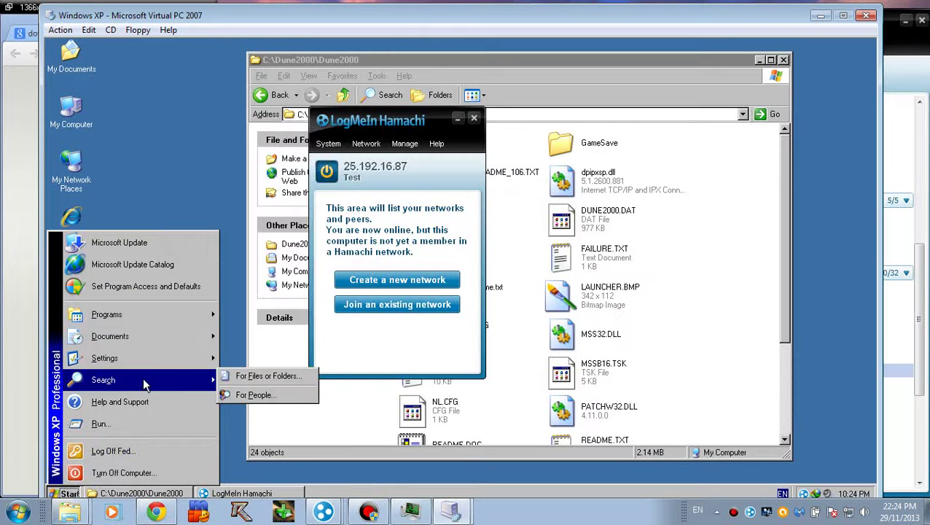
mouse_move(162, 321)
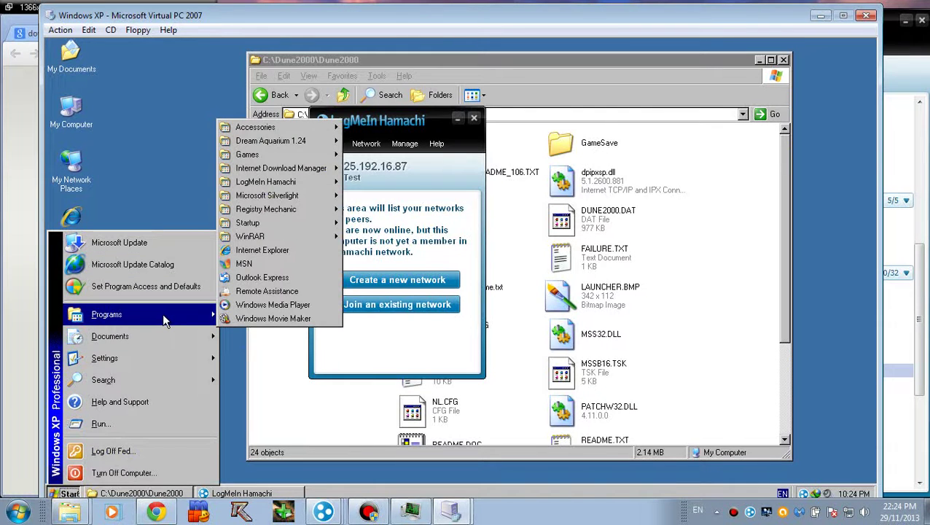
mouse_move(278, 185)
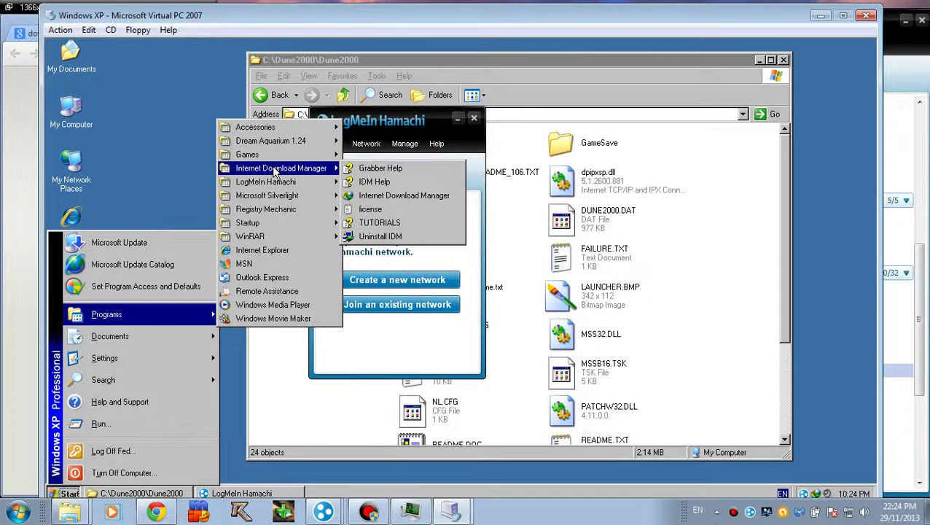
left_click(178, 124)
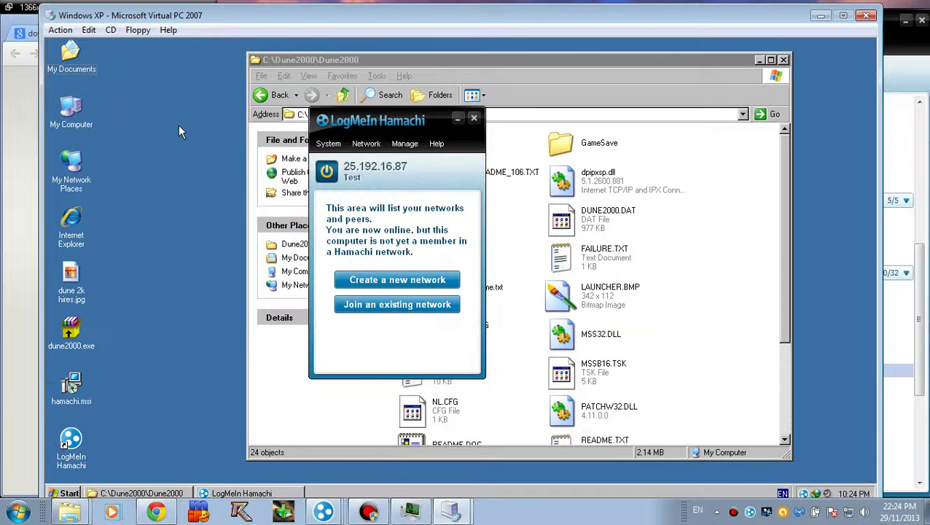
- Open the Windows Firewall settings from the virtual machine's Control Panel
double_click(71, 117)
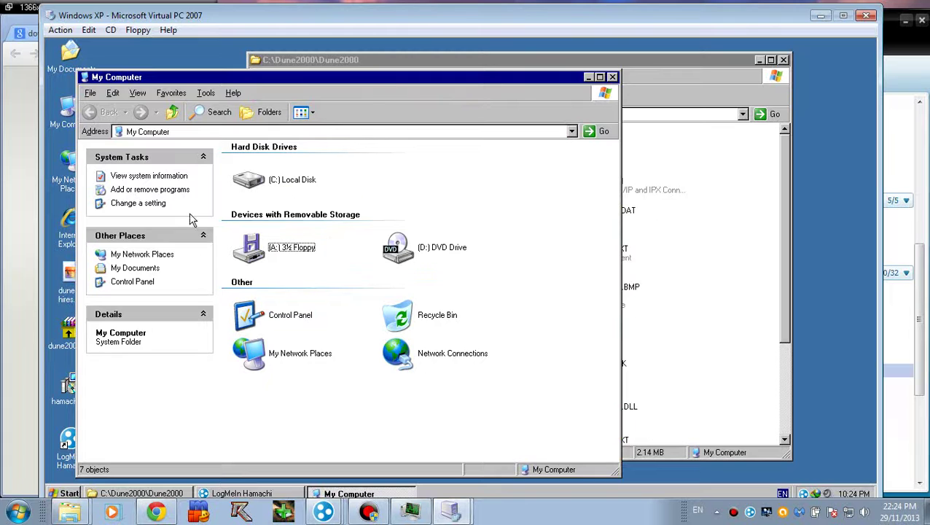
left_click(138, 206)
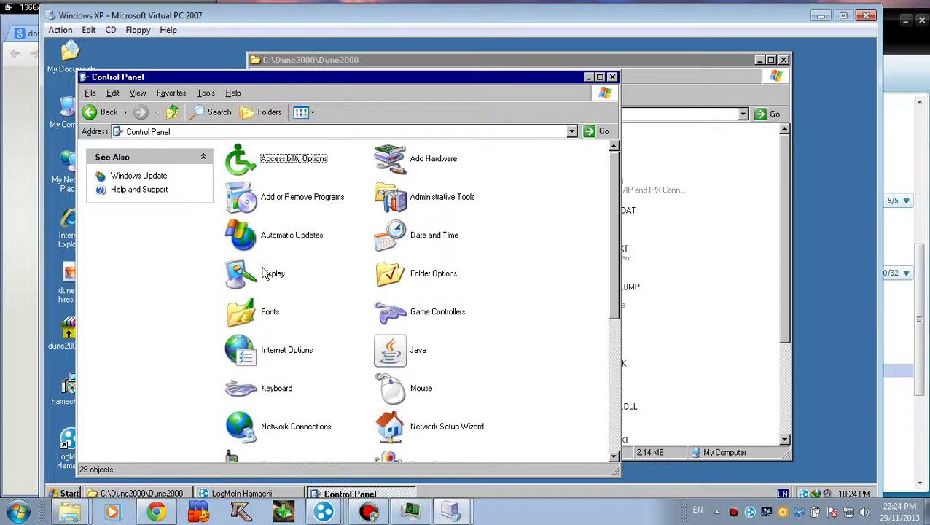
left_click(438, 325)
left_click(448, 223)
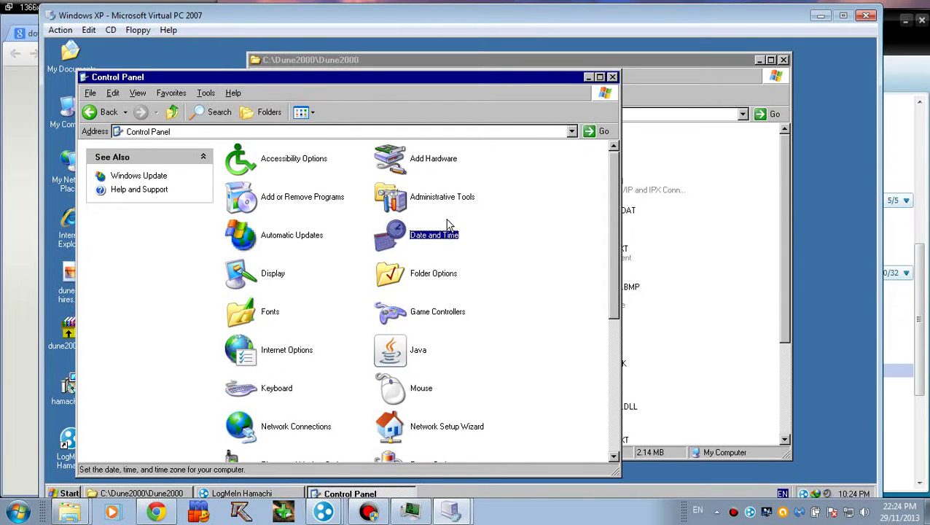
left_click(307, 194)
left_click(447, 230)
left_click_drag(616, 257, 595, 407)
double_click(395, 406)
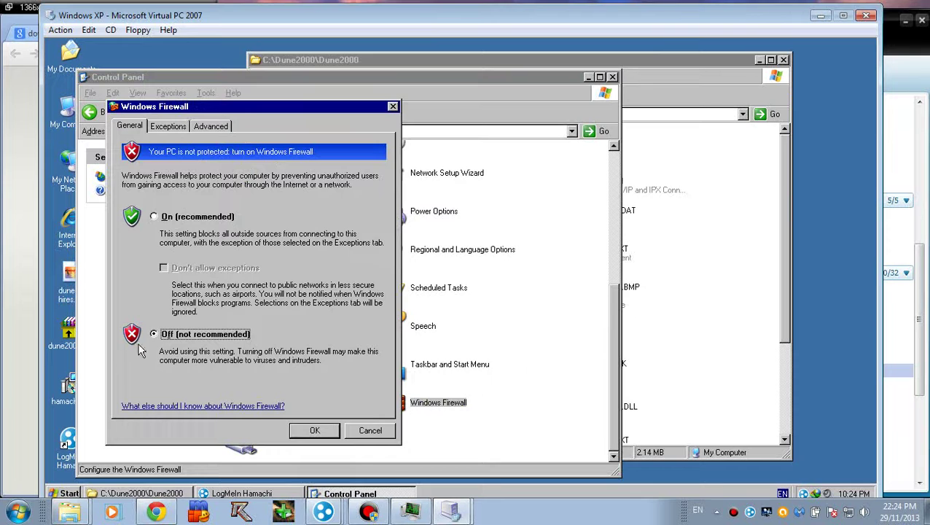
- Set Windows Firewall to Off (not recommended) and close the Control Panel
left_click(170, 339)
left_click(325, 430)
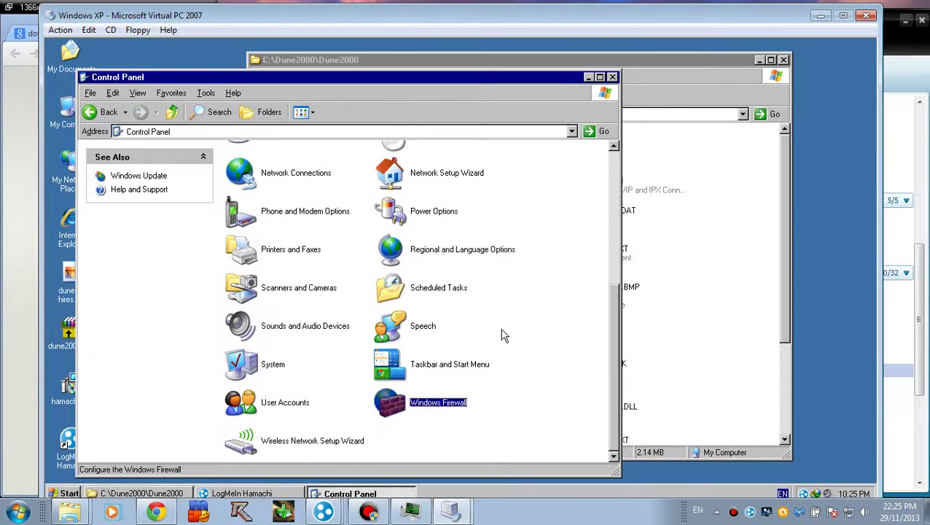
left_click(612, 76)
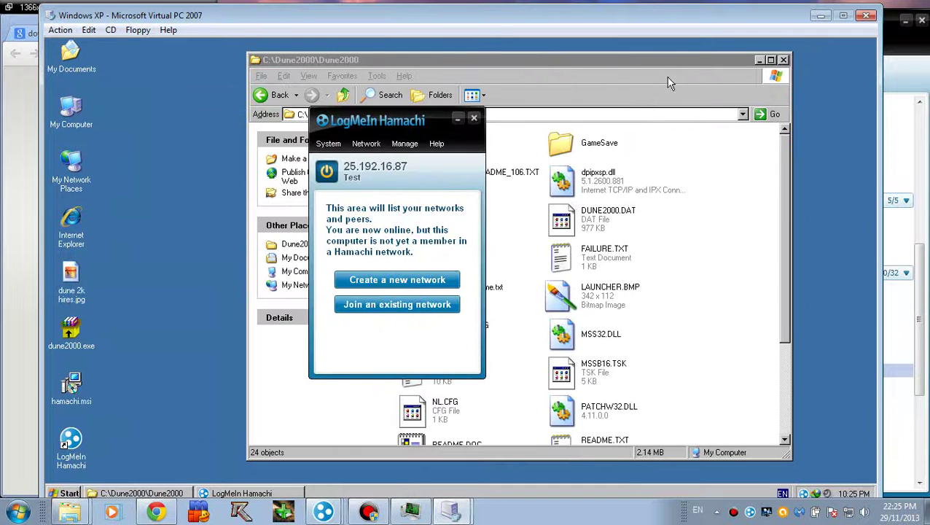
- Bring the C:\Dune2000\Dune2000 folder forward, look inside its Data folder, and return to the game folder
left_click_drag(727, 62, 662, 71)
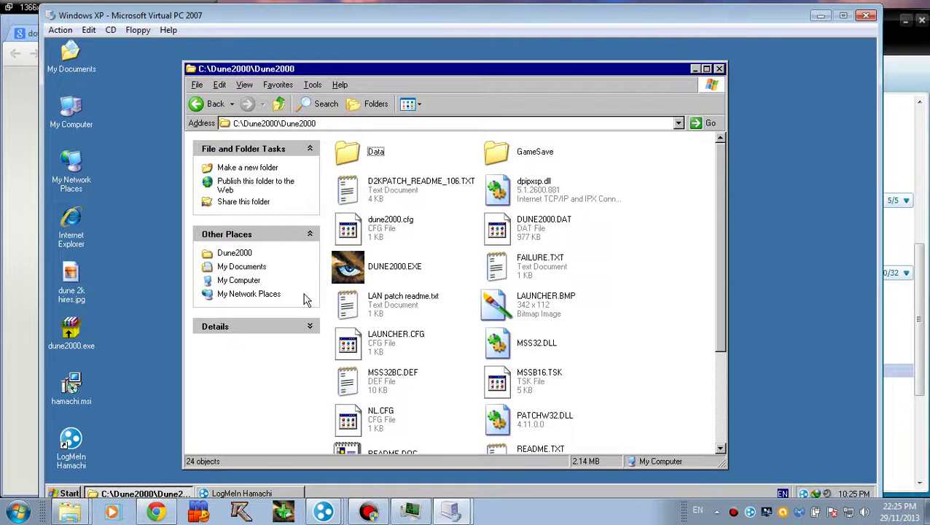
left_click(414, 255)
left_click(411, 232)
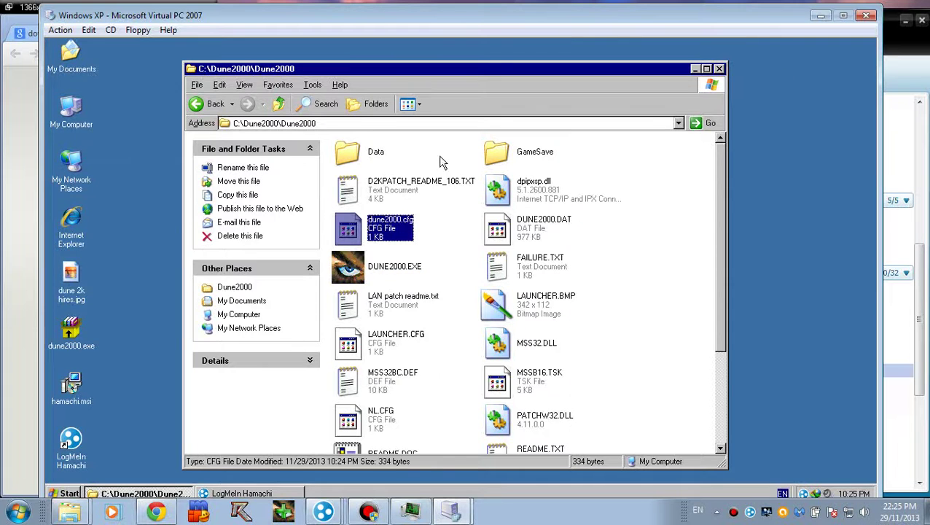
double_click(350, 154)
left_click(202, 103)
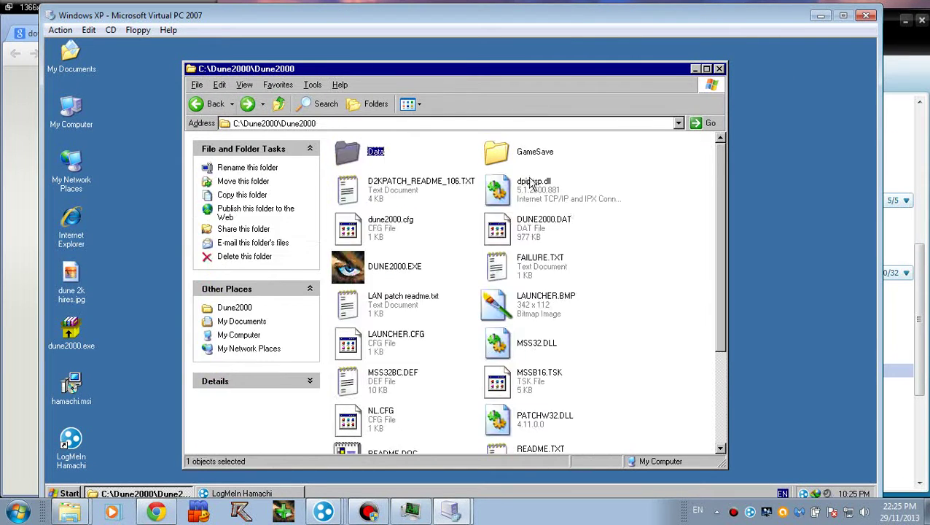
- Switch to the host's Hamachi client and open the chat window of the Dune 2000 Online network
left_click(250, 493)
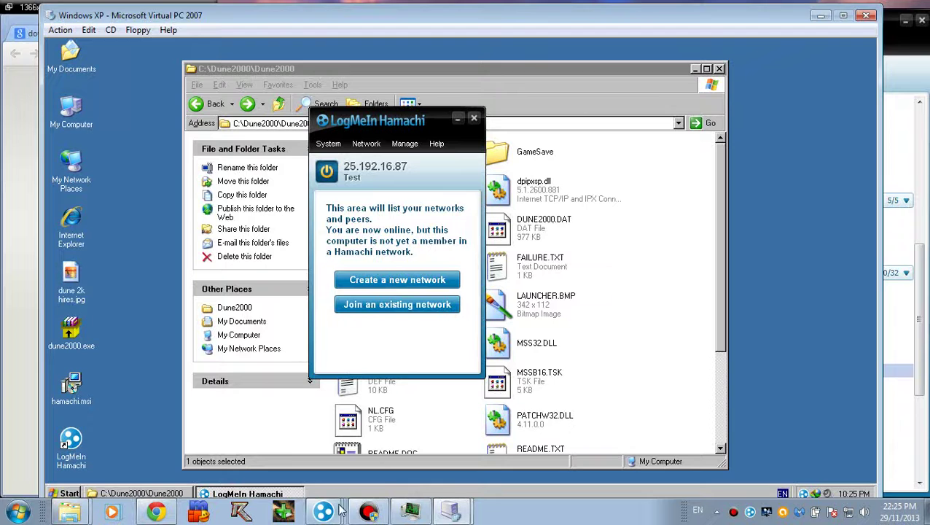
mouse_move(324, 511)
left_click(318, 451)
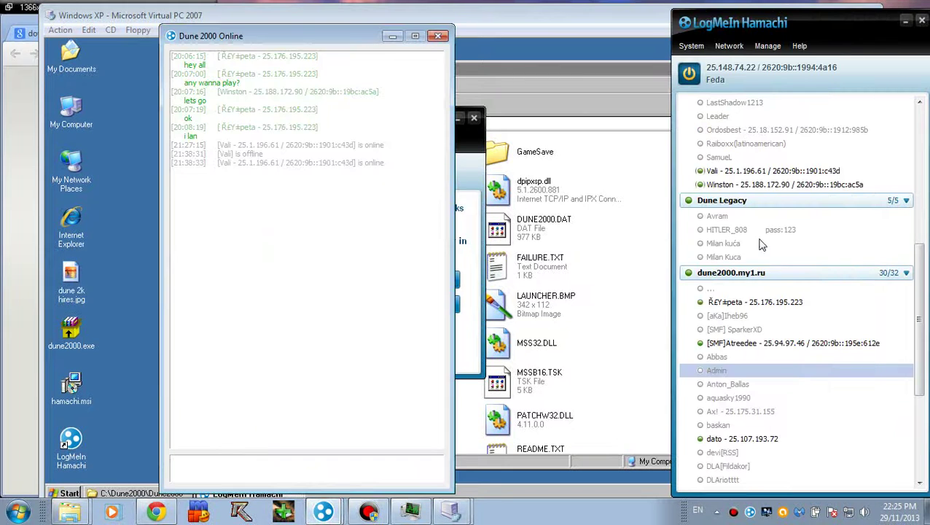
left_click_drag(924, 314, 922, 166)
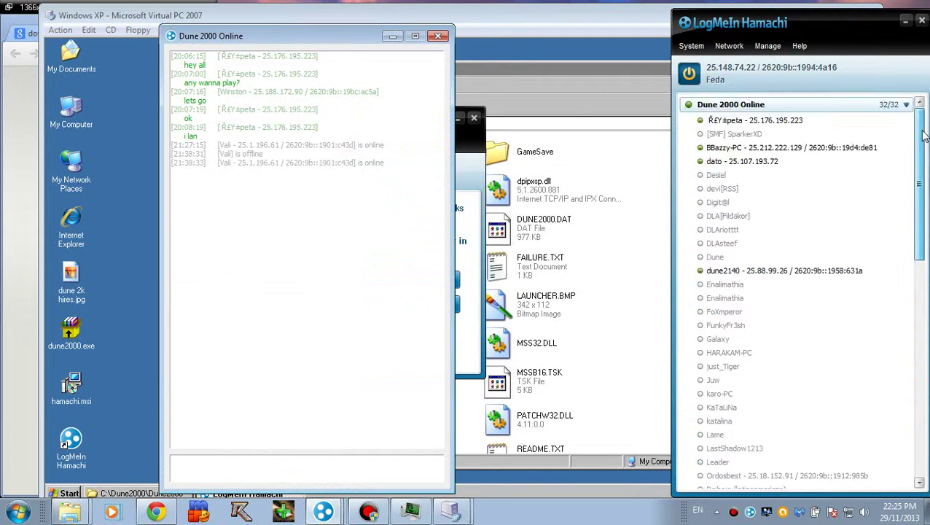
right_click(836, 104)
left_click(859, 122)
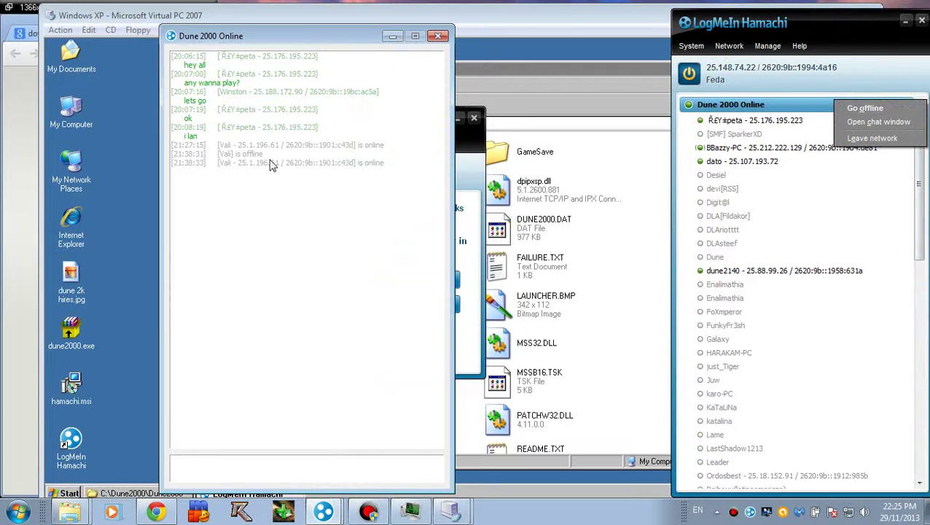
left_click_drag(240, 41, 335, 44)
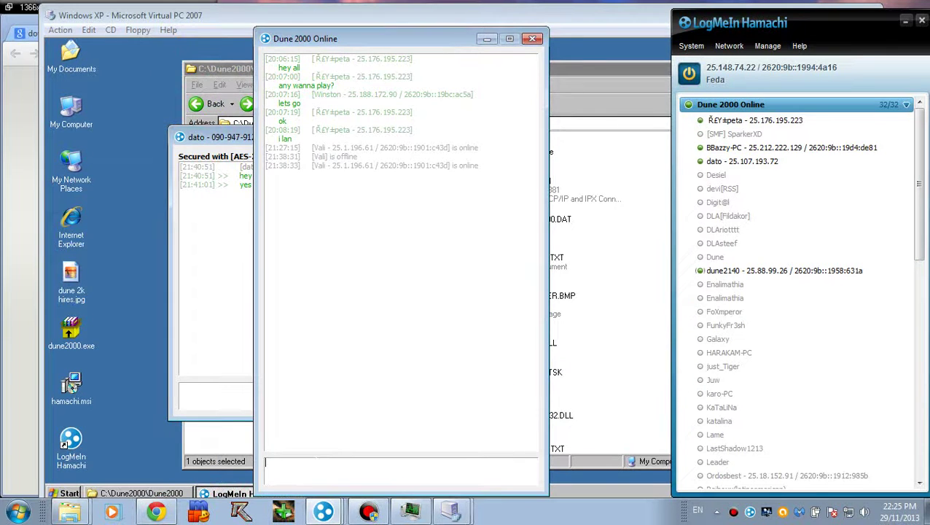
- Send the test messages "dsgaerg", "WEG", "AWER", "G" and "AEWR" in the Dune 2000 Online chat, and check the network's members
type("dsgaerg")
key("Return")
type("WEG")
key("Return")
type("AWER")
key("Return")
type("G AEWR")
key("Return")
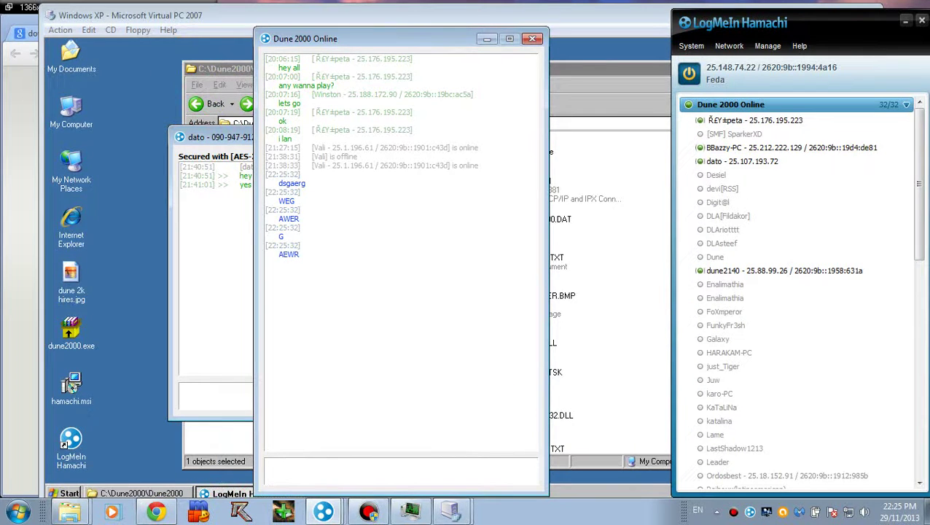
left_click(788, 148)
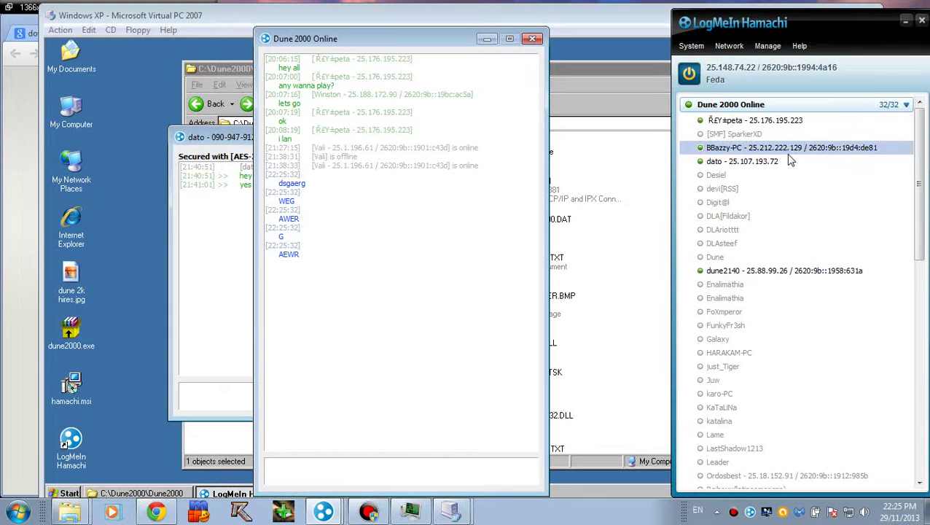
left_click(784, 202)
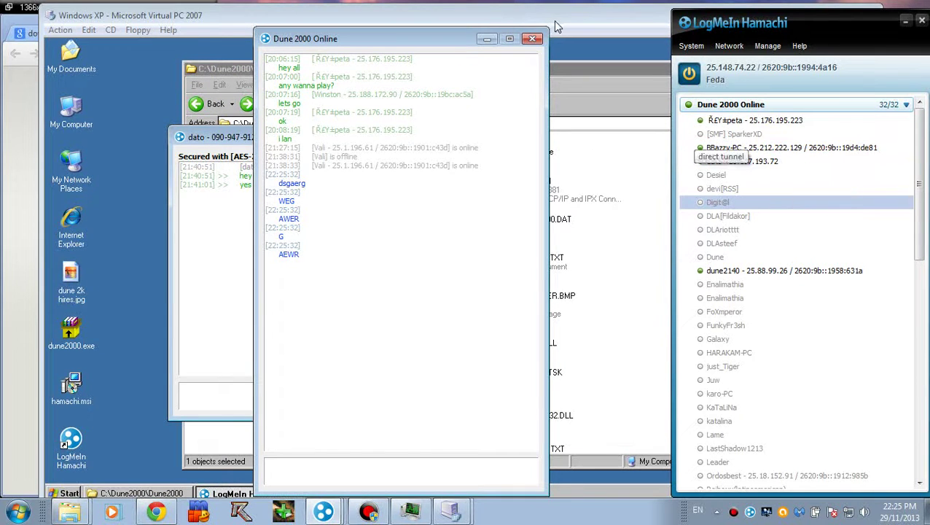